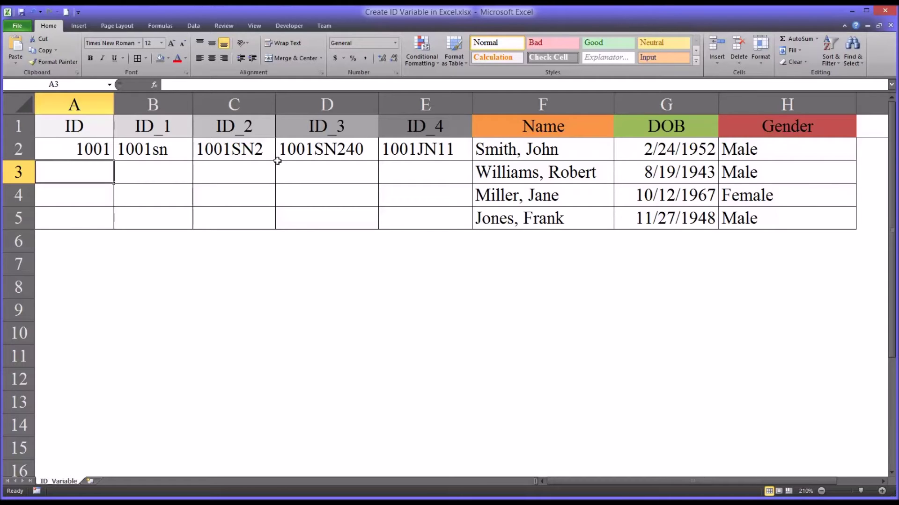
Select the Name, DOB, Gender and ID headers and values to review the data.
left_click_drag(501, 133, 512, 218)
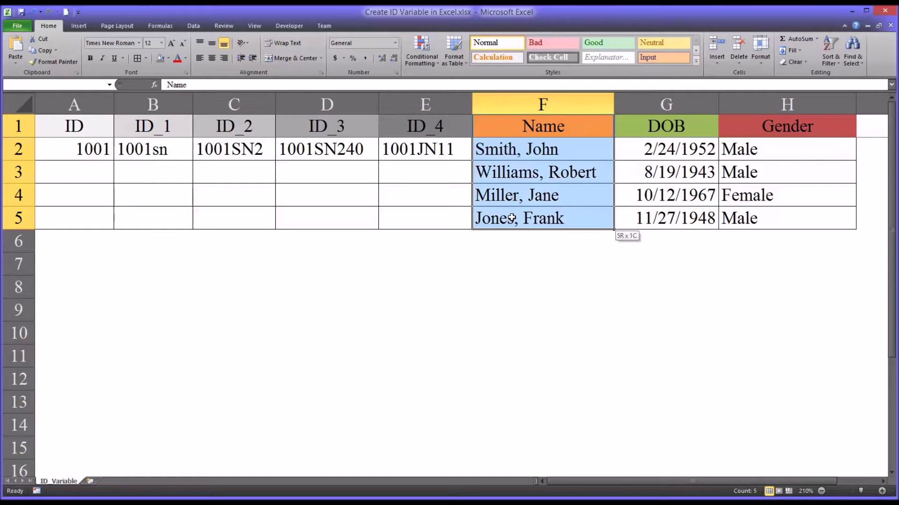
left_click_drag(630, 124, 647, 217)
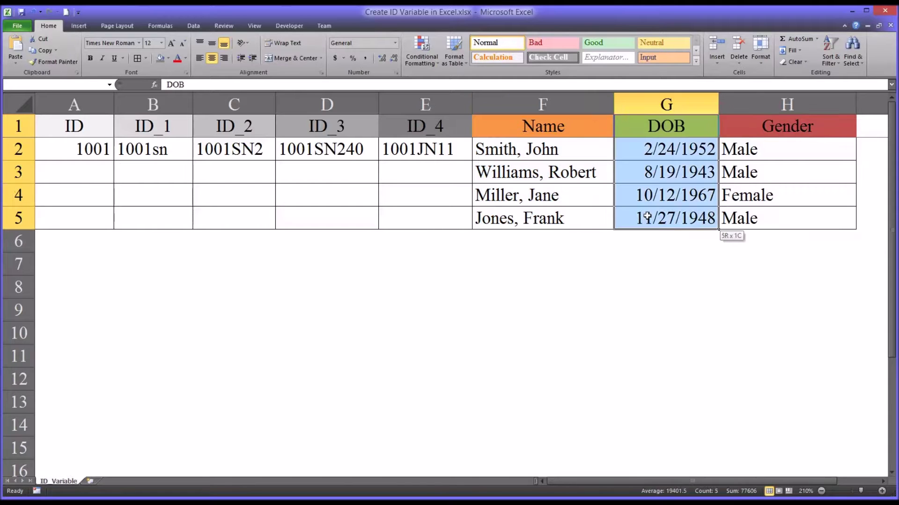
left_click(749, 106)
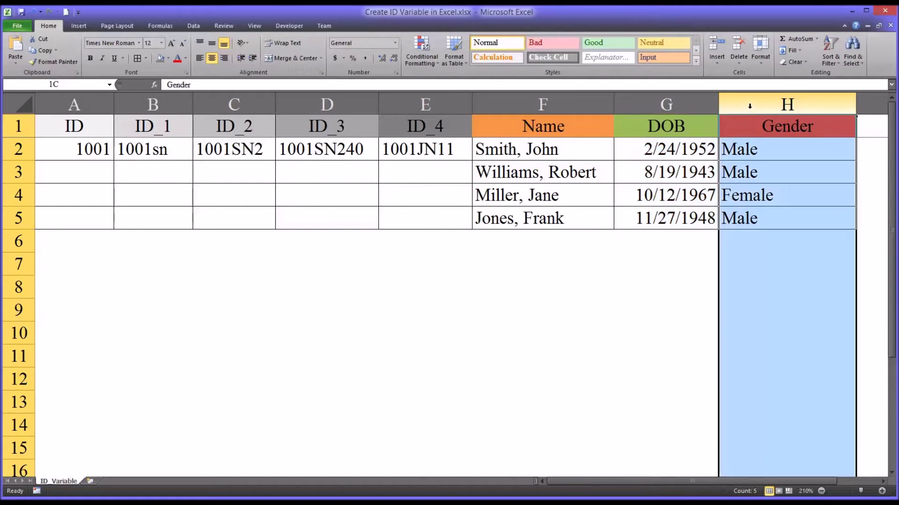
left_click(750, 126)
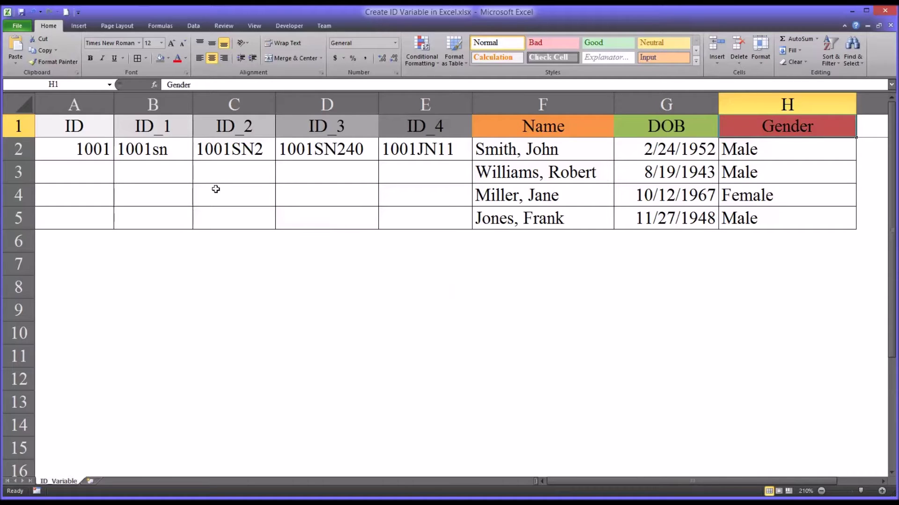
left_click(65, 127)
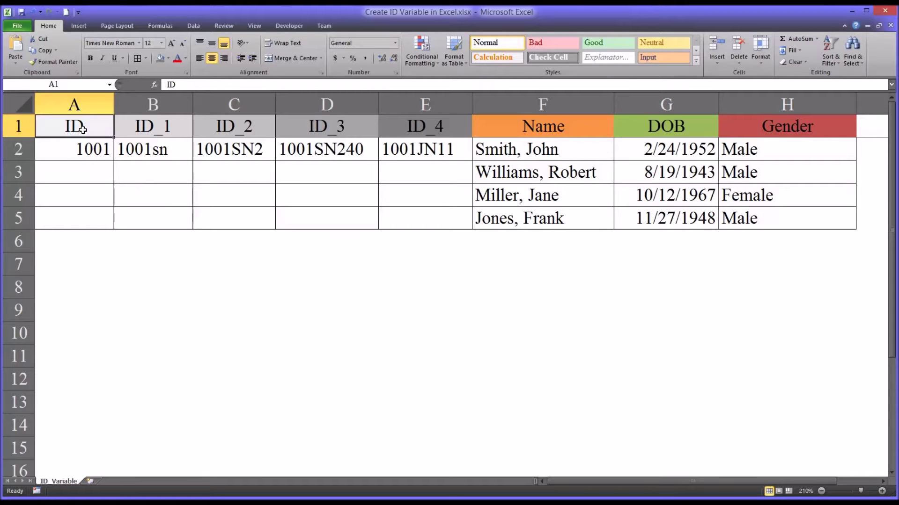
mouse_move(80, 126)
left_mouse_down()
mouse_move(80, 213)
mouse_move(77, 128)
left_mouse_up()
left_click_drag(526, 147, 593, 225)
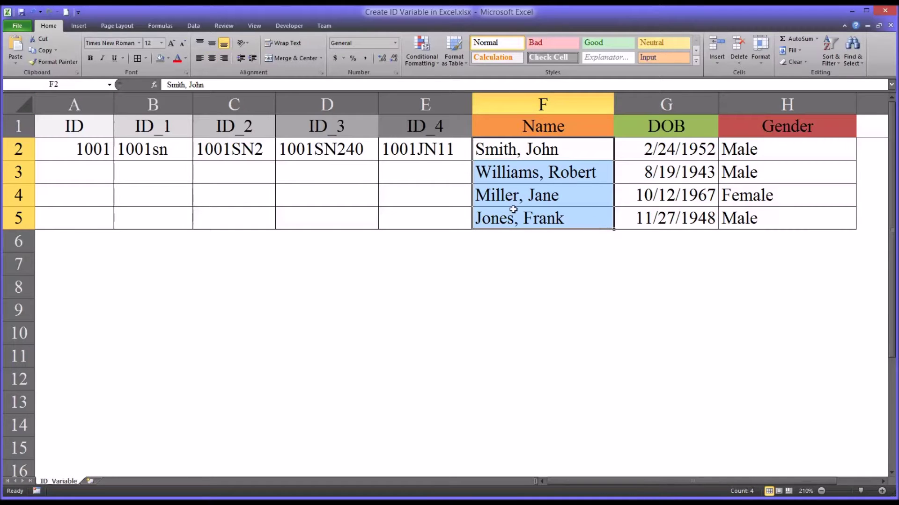
left_click(71, 151)
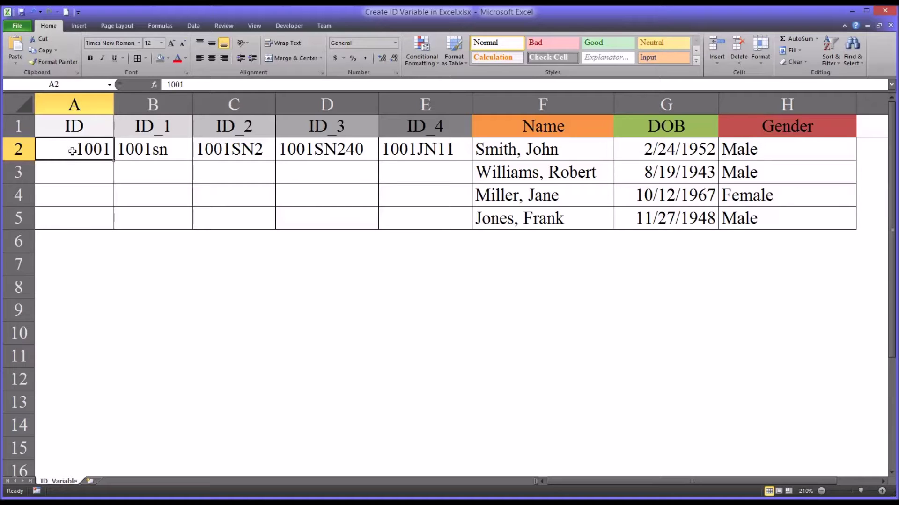
Enter 1002 in A3 and extend the 1001, 1002 series down to 1004.
left_click(74, 177)
type("1002")
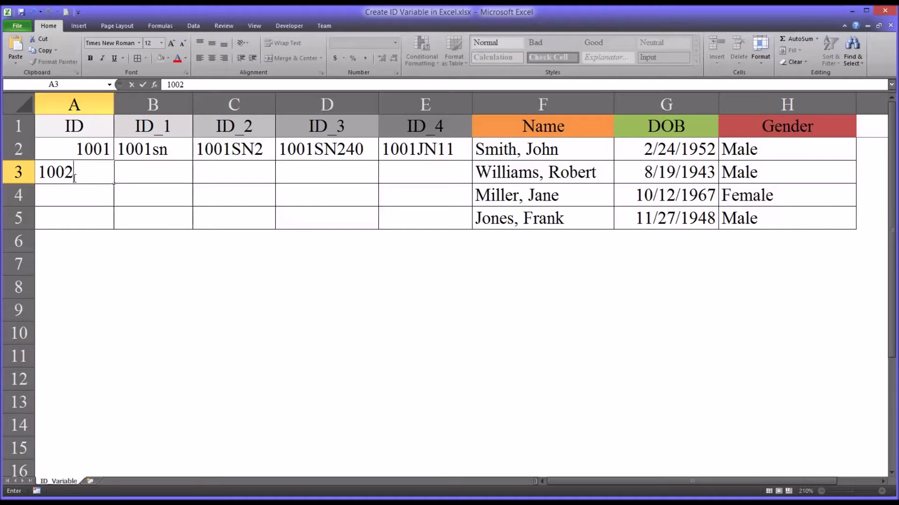
key("Return")
left_click(72, 172)
left_click_drag(75, 150, 108, 223)
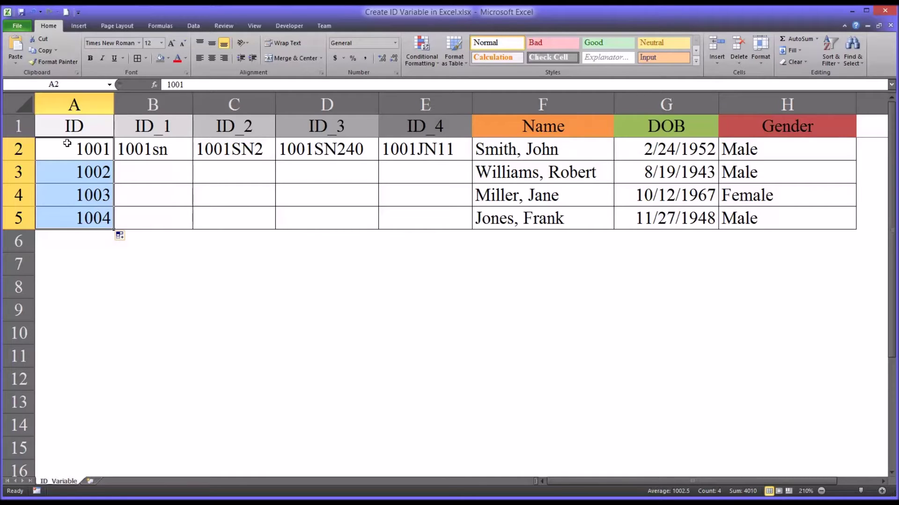
left_click(75, 109)
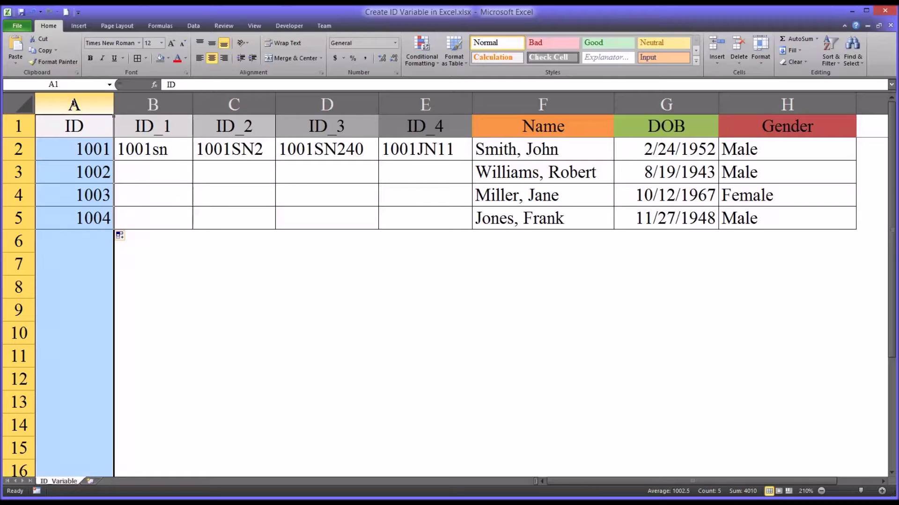
left_click(68, 149)
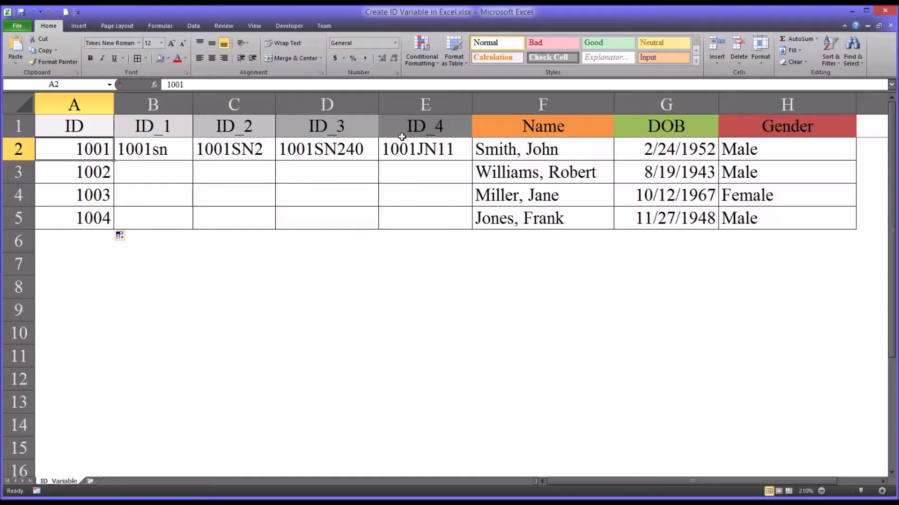
left_click(91, 127)
left_click_drag(89, 149, 94, 220)
left_click(87, 142)
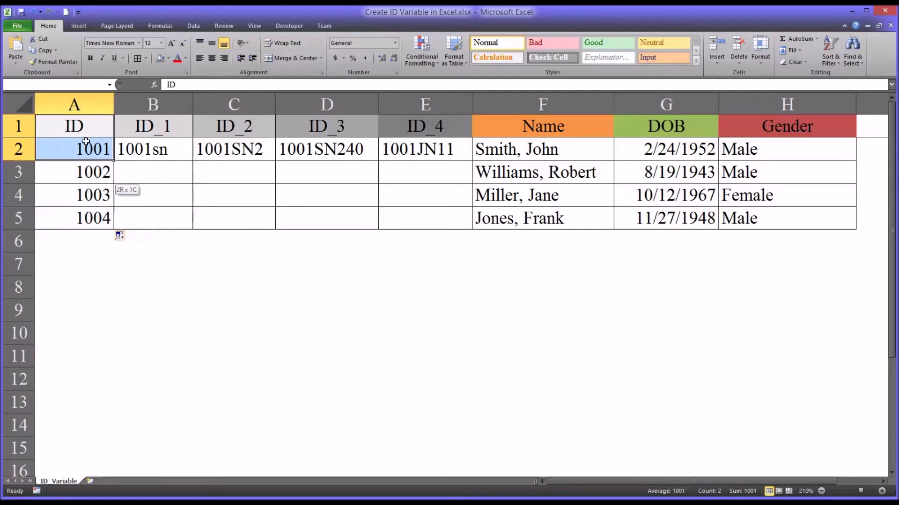
left_click(91, 127)
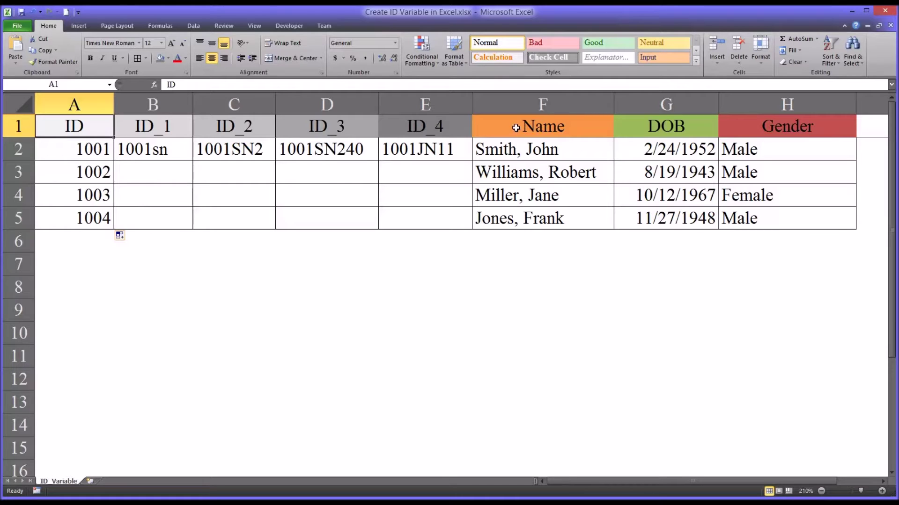
left_click_drag(515, 127, 623, 234)
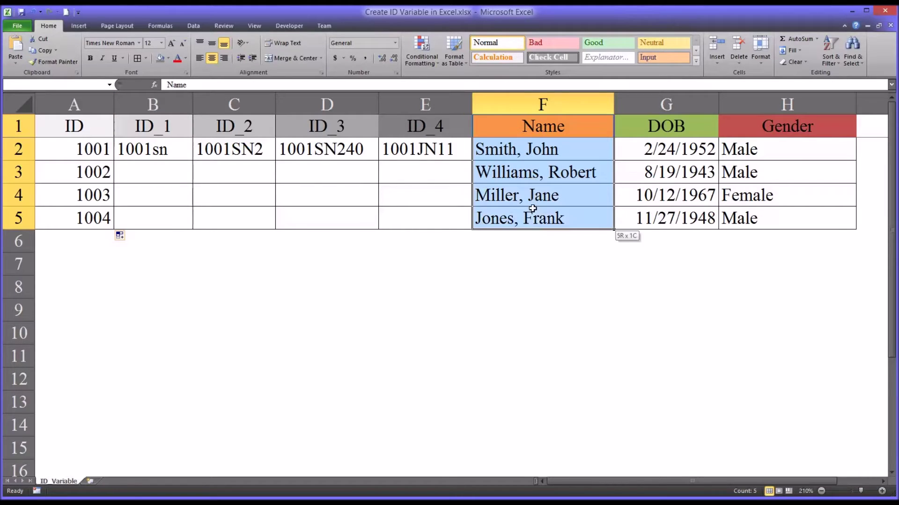
left_click_drag(638, 124, 640, 216)
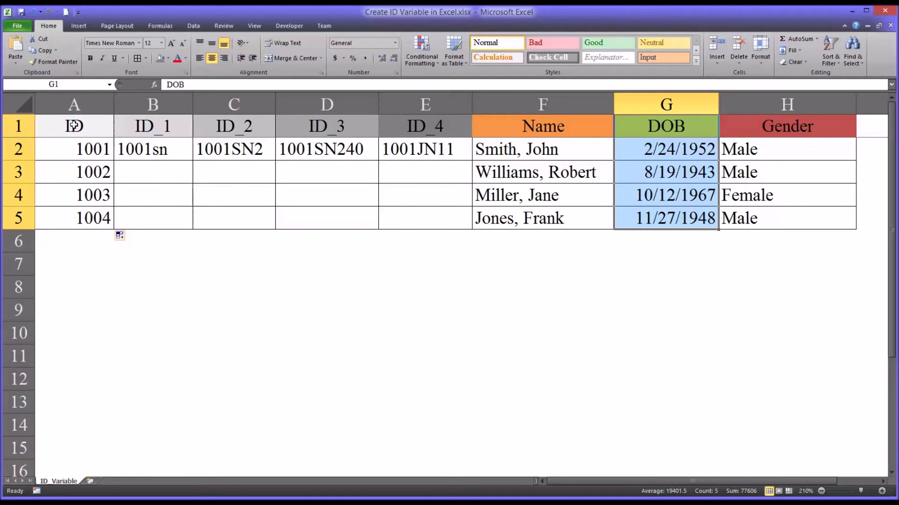
left_click_drag(67, 126, 74, 217)
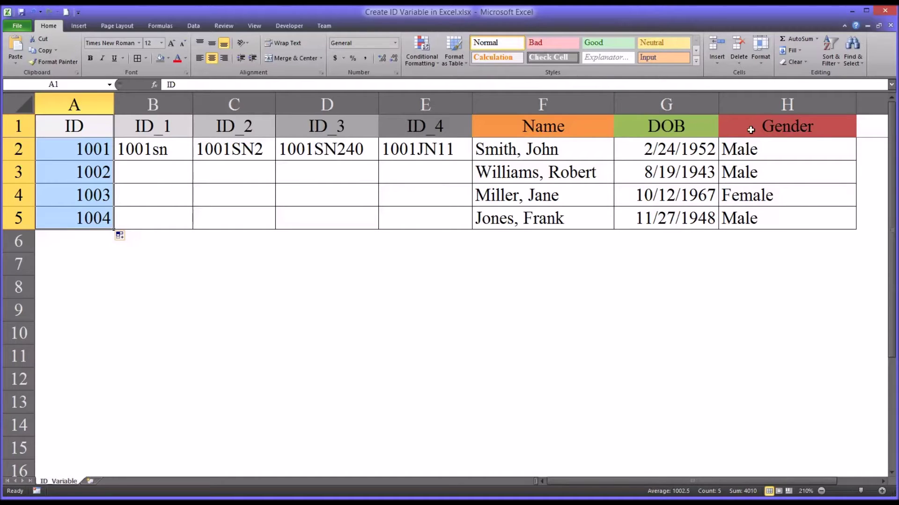
left_click(751, 130)
left_click_drag(750, 130, 758, 212)
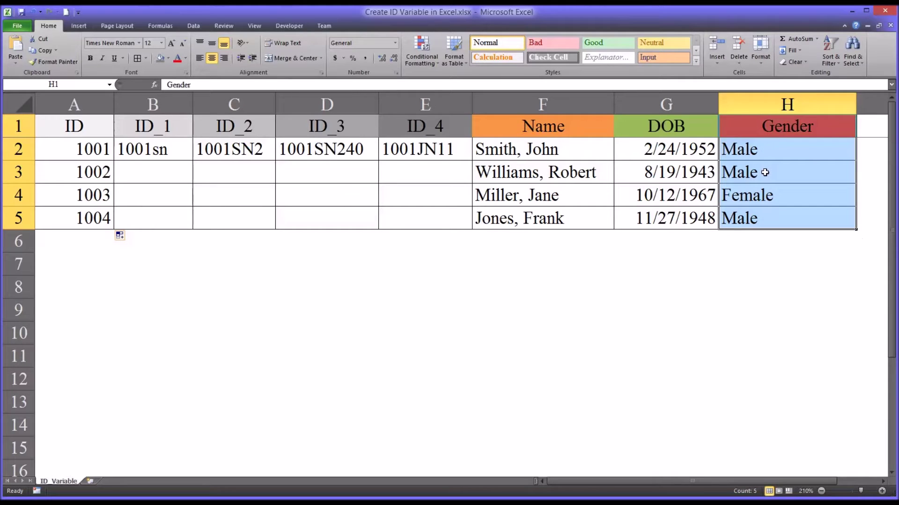
left_click(744, 174)
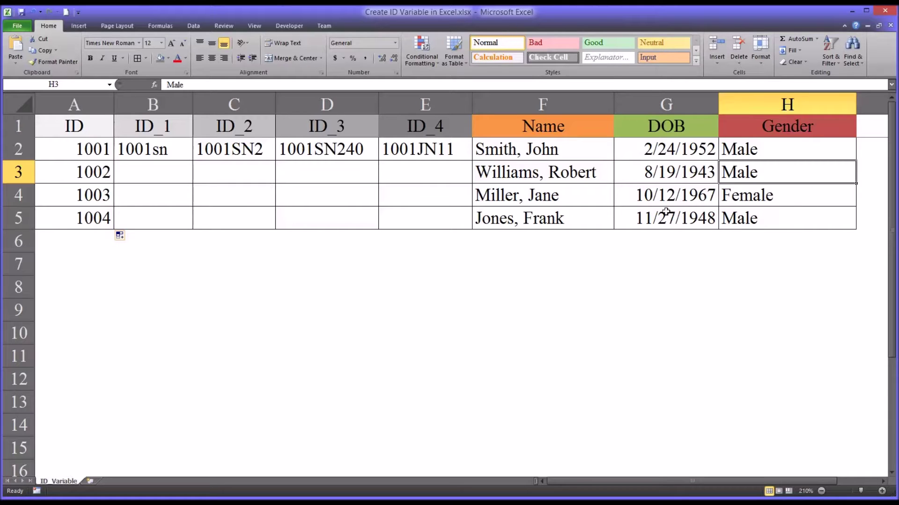
left_click(533, 129)
left_click_drag(536, 110, 567, 133)
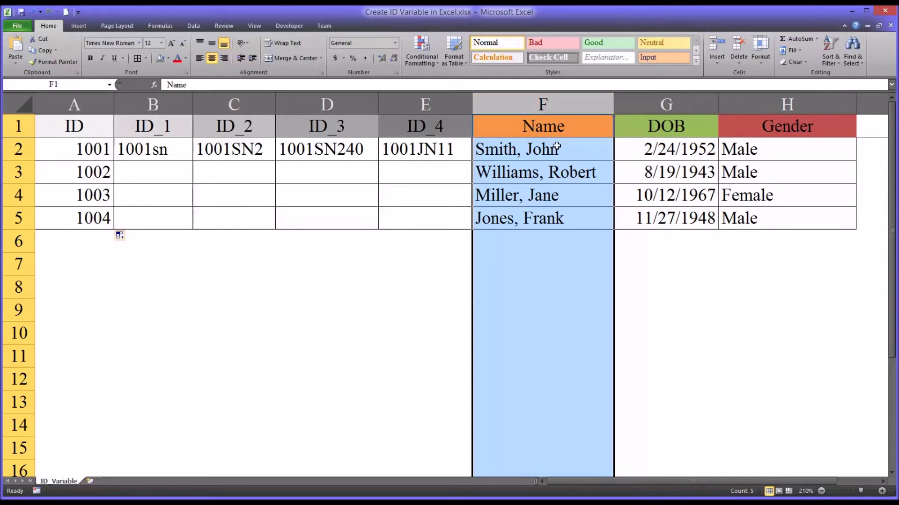
left_click(555, 146)
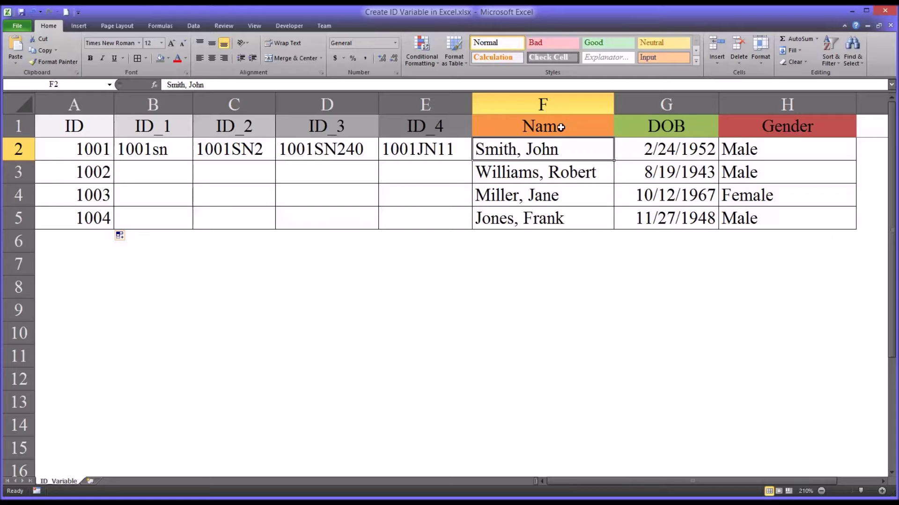
left_click_drag(560, 127, 577, 133)
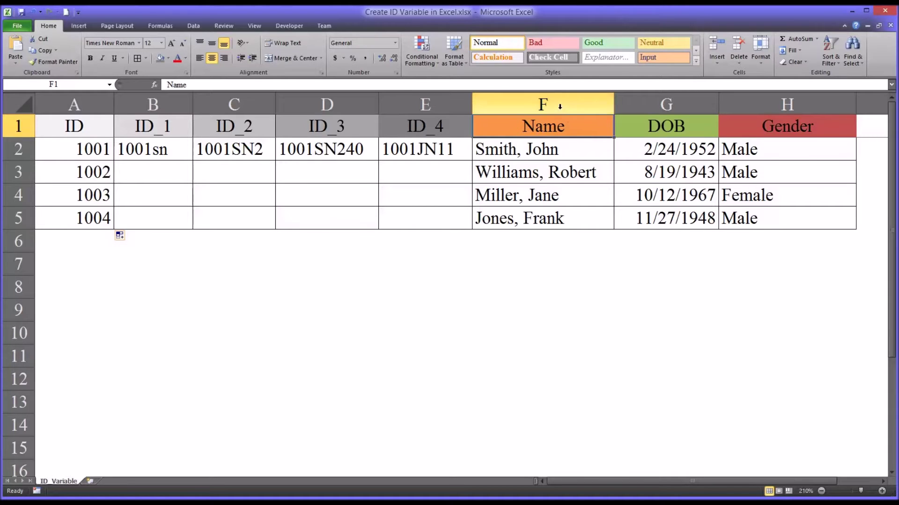
mouse_move(559, 106)
left_mouse_down()
mouse_move(625, 108)
mouse_move(565, 118)
left_mouse_up()
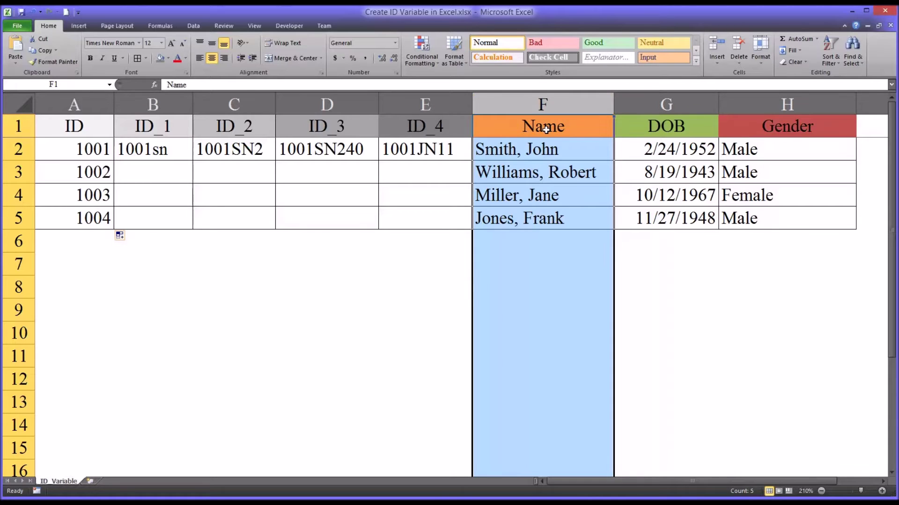
left_click(545, 129)
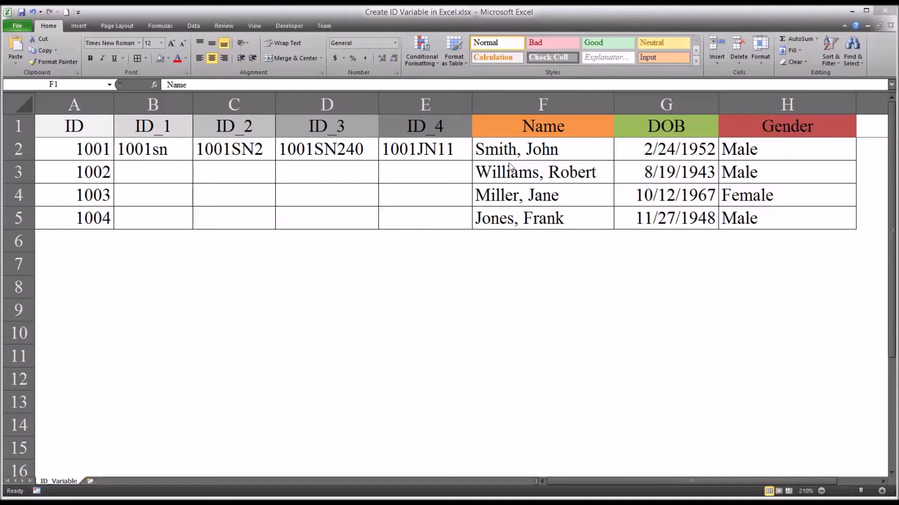
left_click(514, 124)
mouse_move(583, 111)
left_mouse_down()
mouse_move(617, 110)
mouse_move(584, 114)
left_mouse_up()
left_click(517, 130)
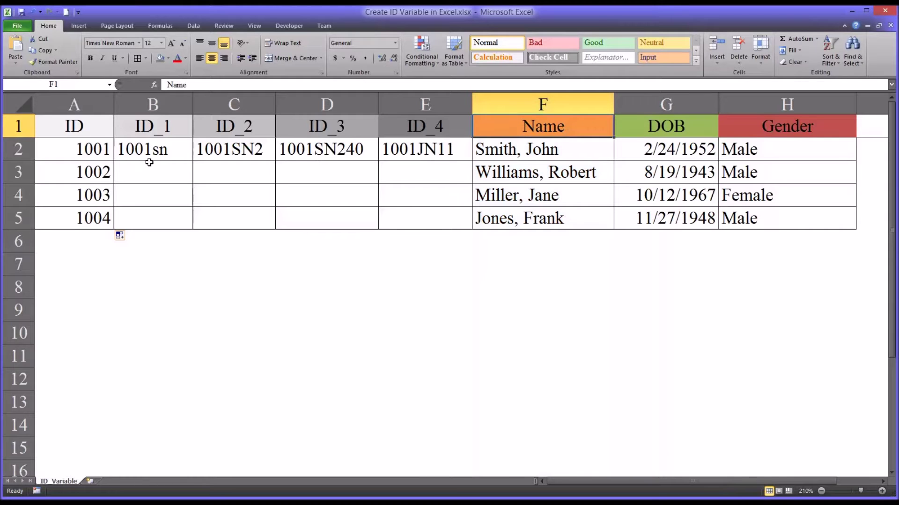
left_click(74, 132)
left_click_drag(76, 132, 78, 218)
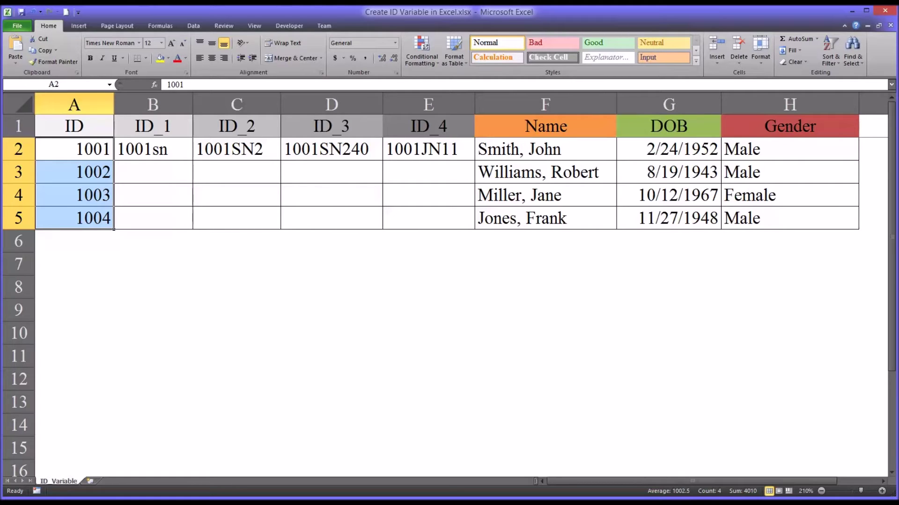
key("ctrl+z")
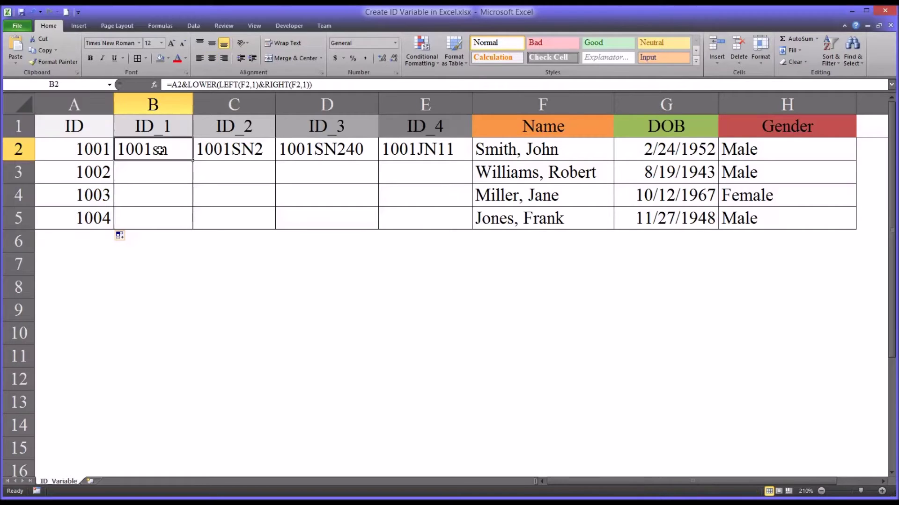
left_click(162, 150)
left_click(159, 163)
left_click(148, 149)
mouse_move(91, 150)
left_mouse_down()
mouse_move(83, 151)
mouse_move(82, 195)
mouse_move(85, 164)
left_mouse_up()
left_click(122, 150)
left_click(149, 176)
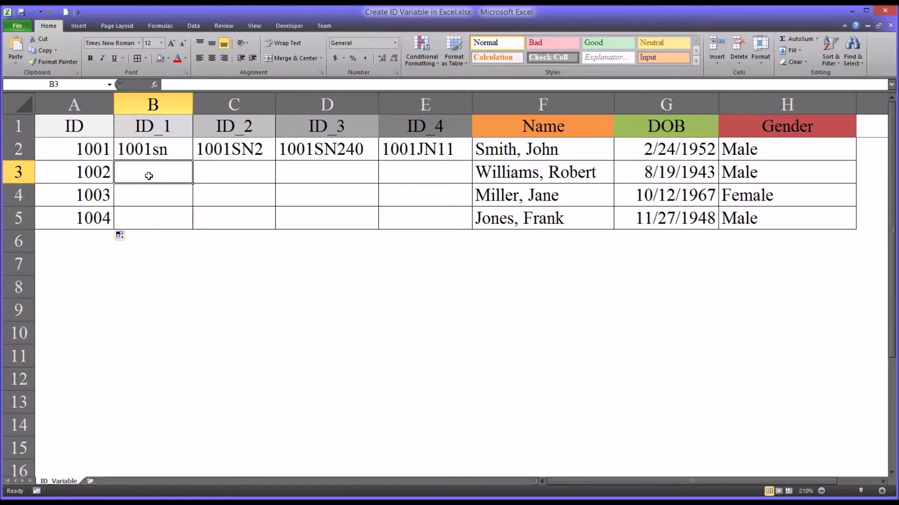
Enter =LEFT(F3,1) in B3 so it shows W, the name's first letter.
type("=")
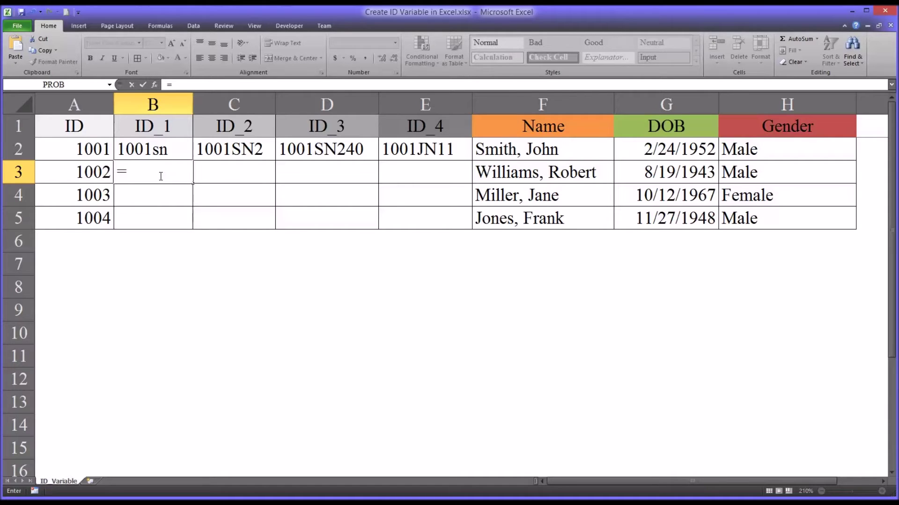
type("left")
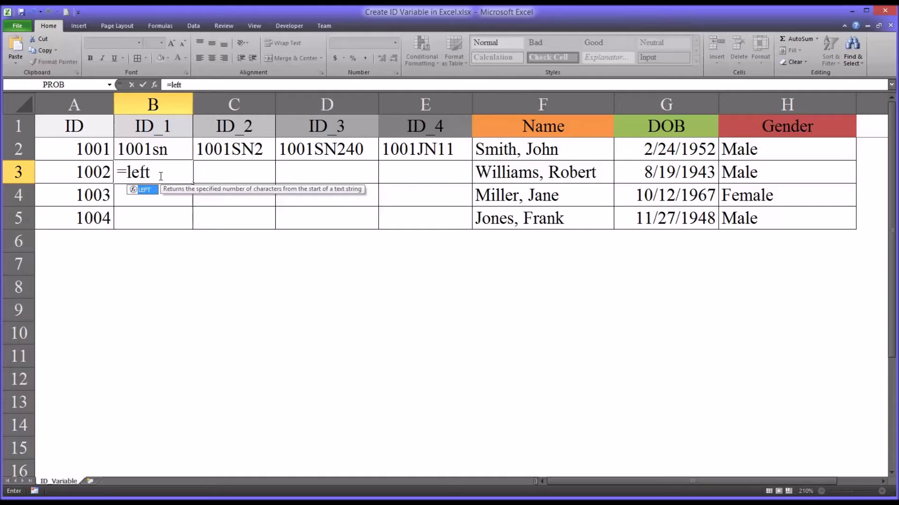
type("(")
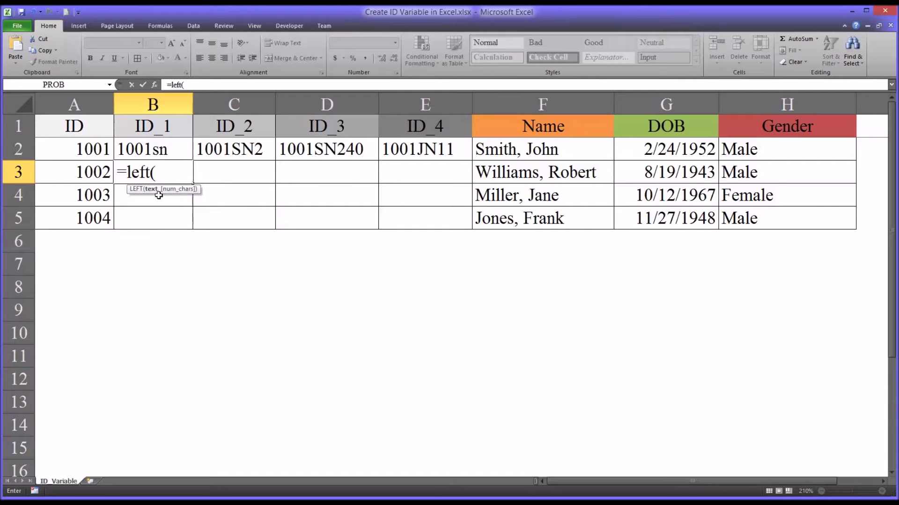
left_click(486, 173)
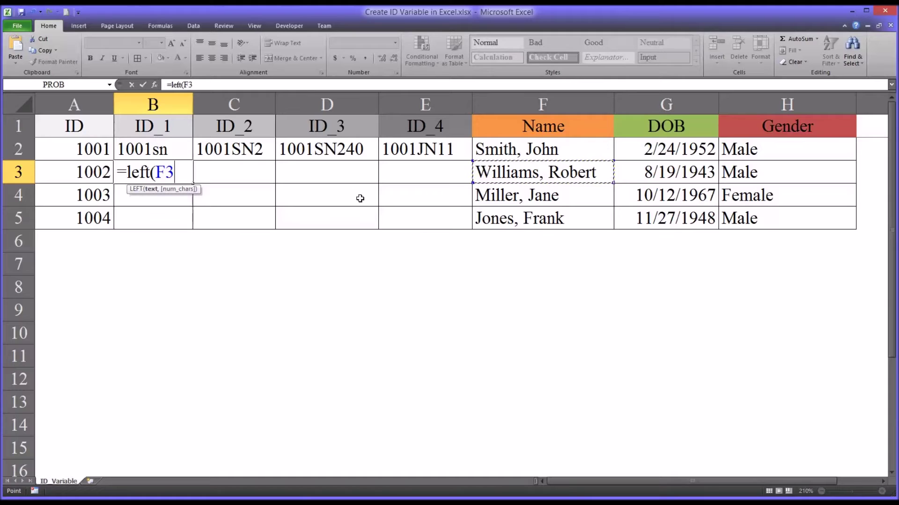
type(",")
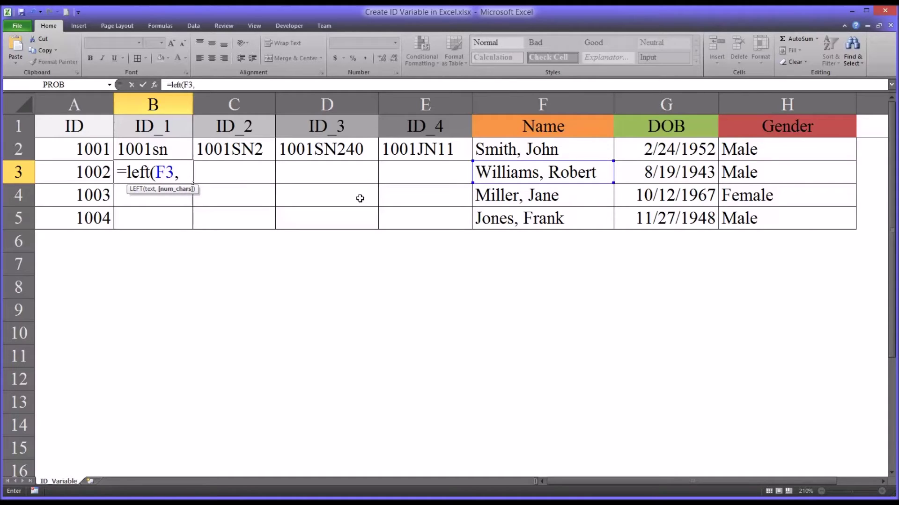
type("1)")
key("Return")
left_click(168, 180)
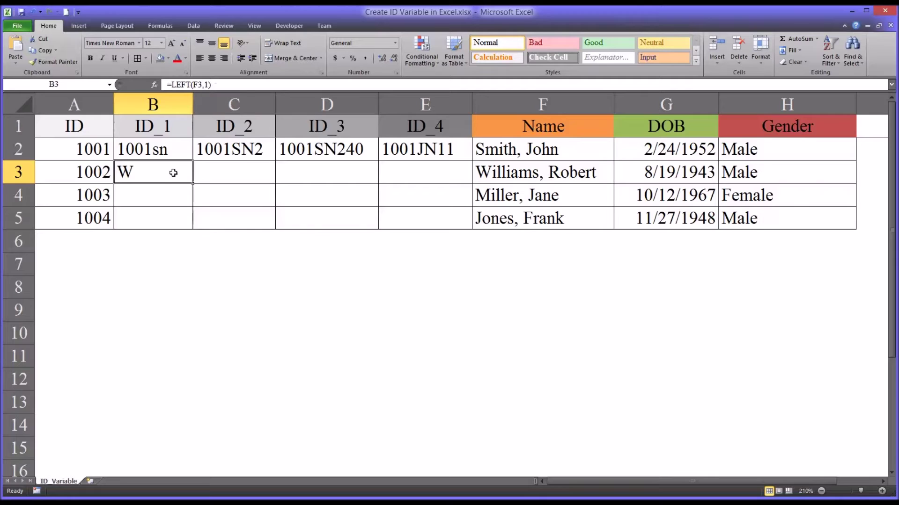
left_click(217, 84)
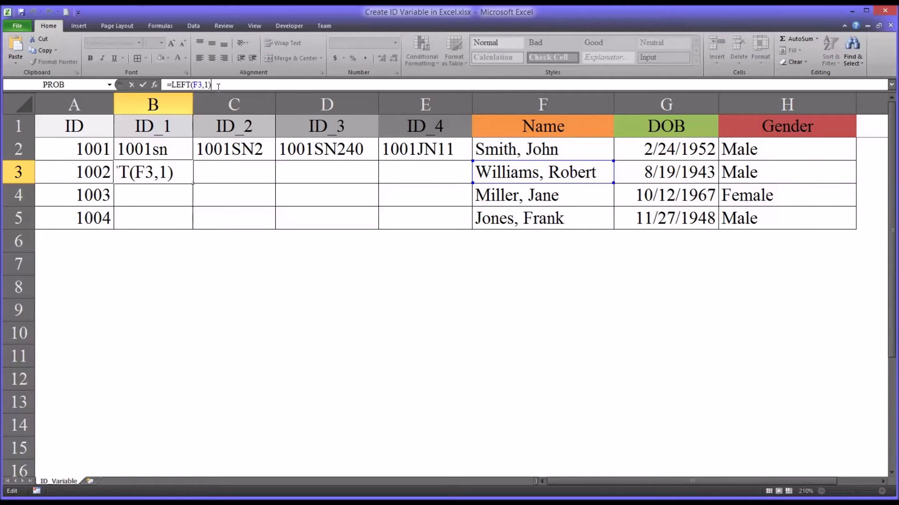
Append &RIGHT(F3,1) to B3's formula so the cell shows Wt.
type("&righ")
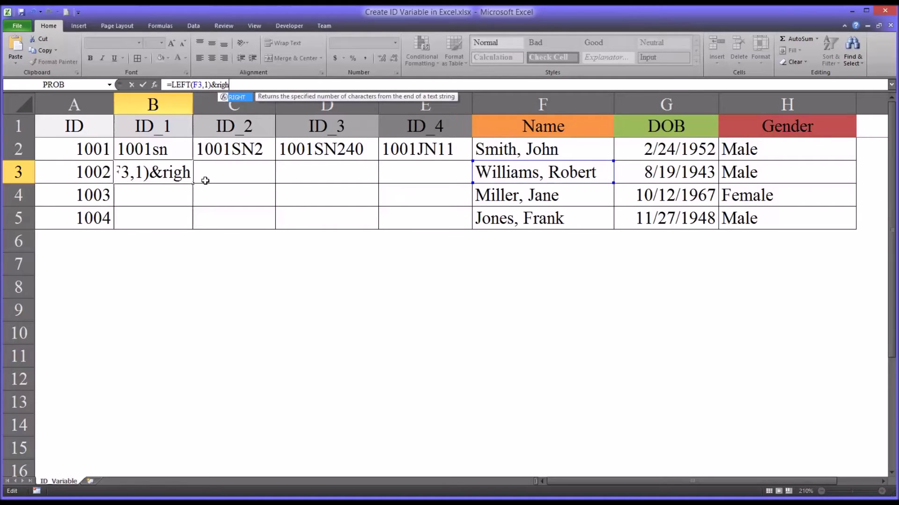
type("t(")
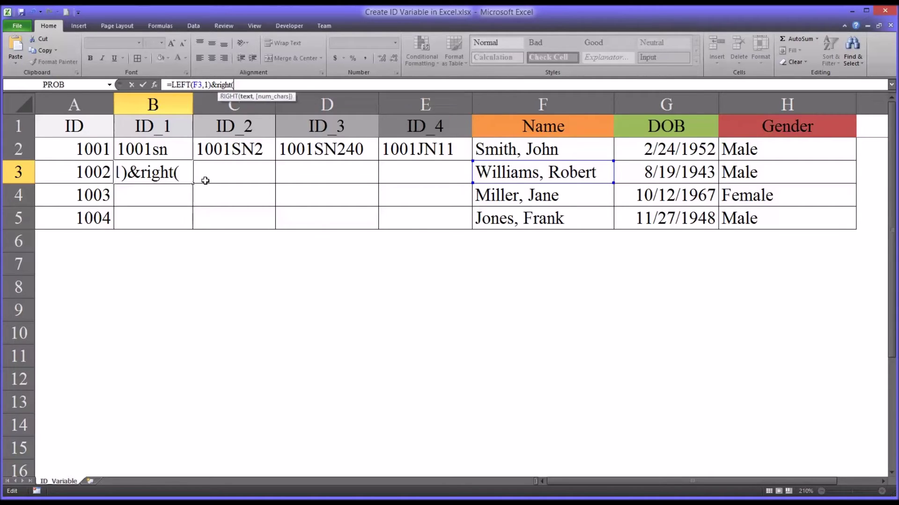
left_click(487, 173)
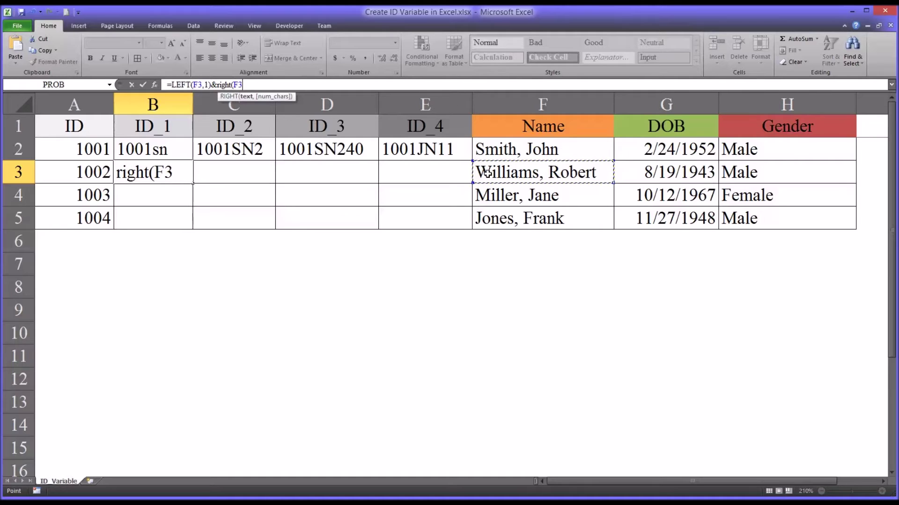
type(",")
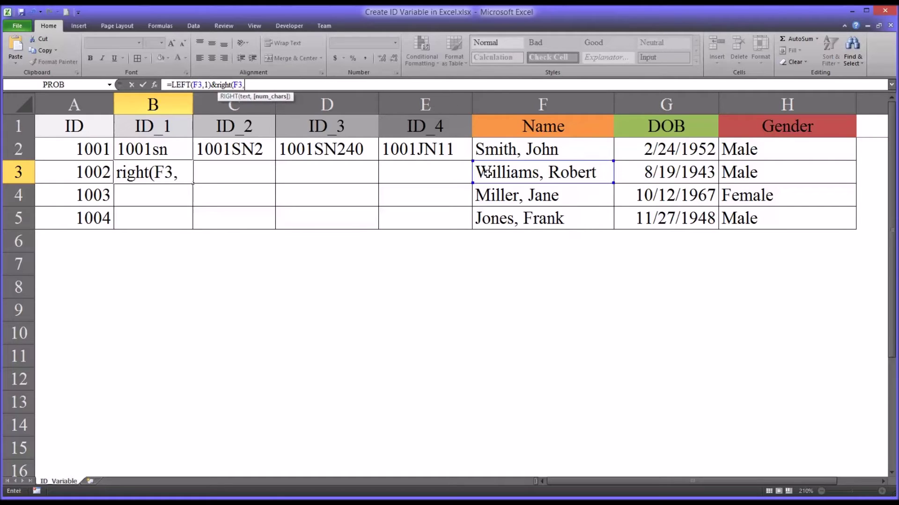
type("1)")
key("Return")
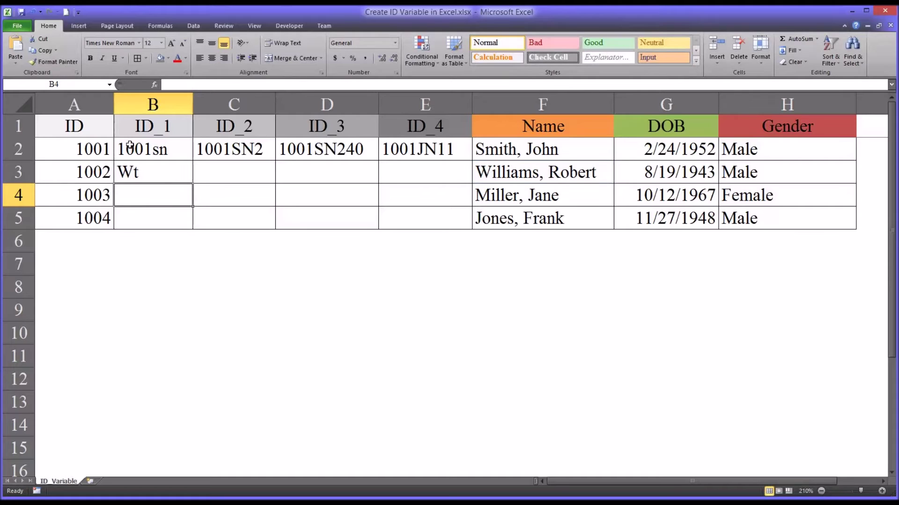
left_click(147, 171)
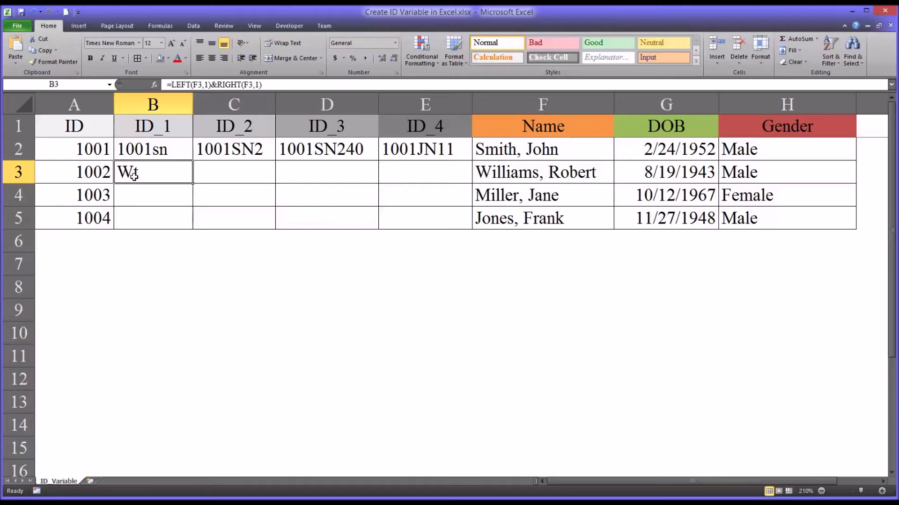
Wrap B3's formula in LOWER( ) so the cell reads wt.
left_click(173, 85)
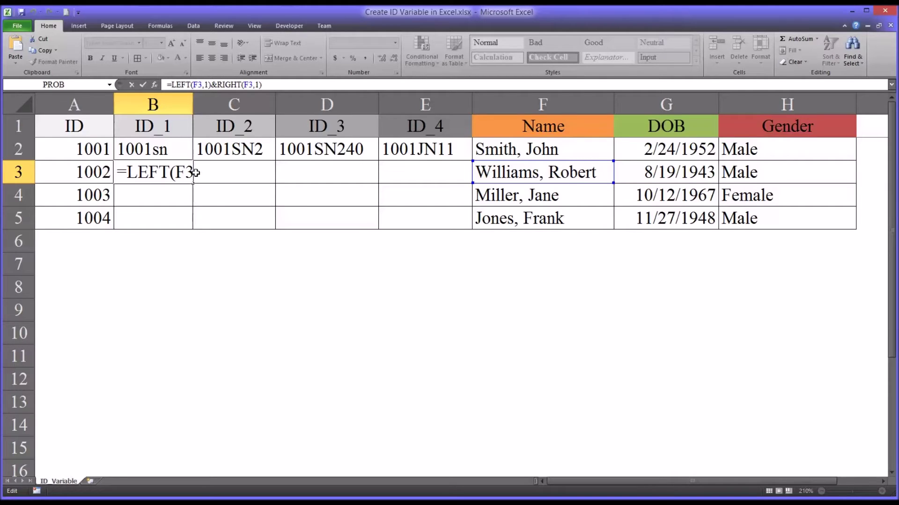
type("loe")
key("BackSpace")
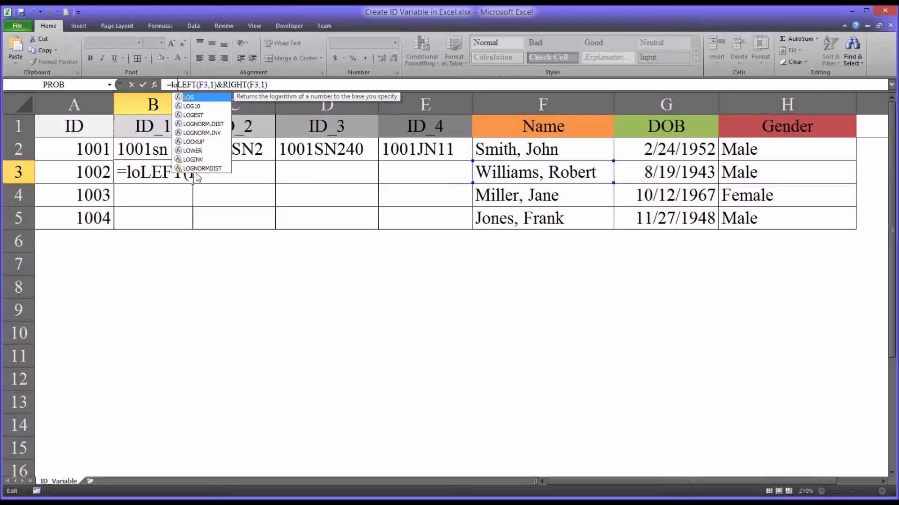
type("wer")
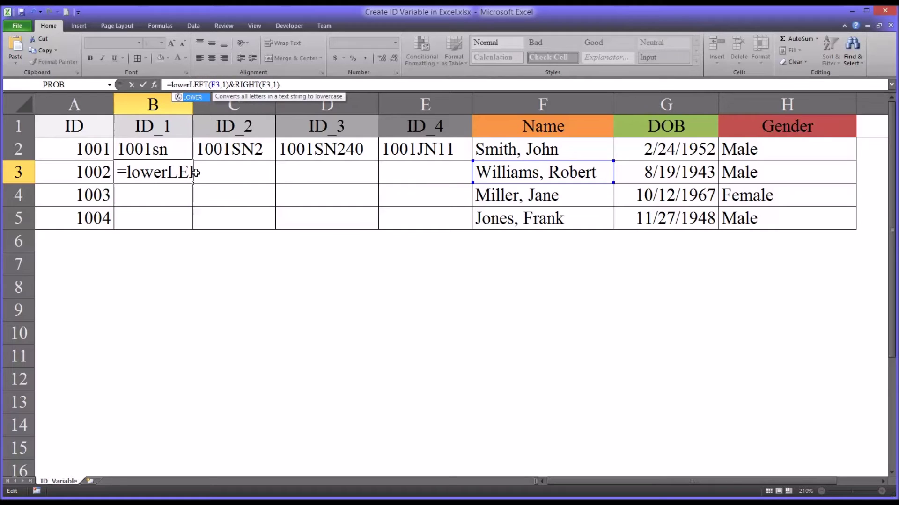
type("(")
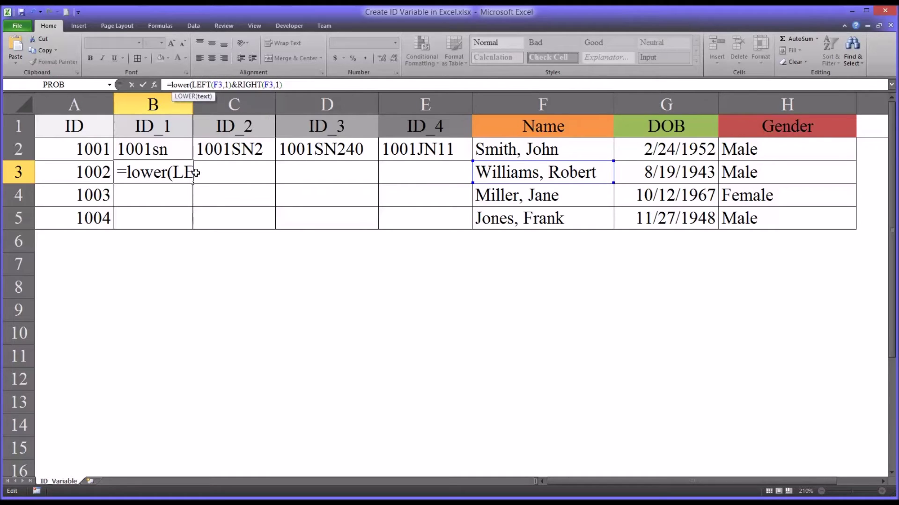
left_click(290, 85)
type(")")
key("Return")
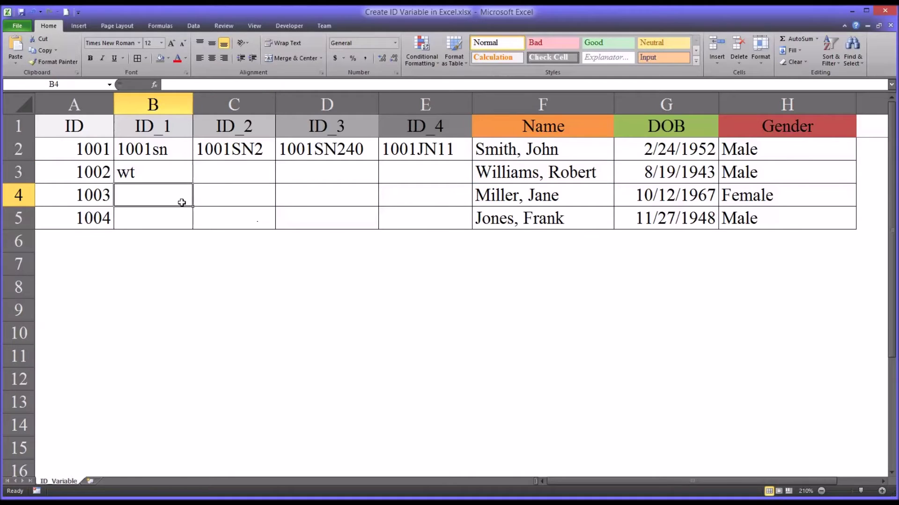
left_click(157, 177)
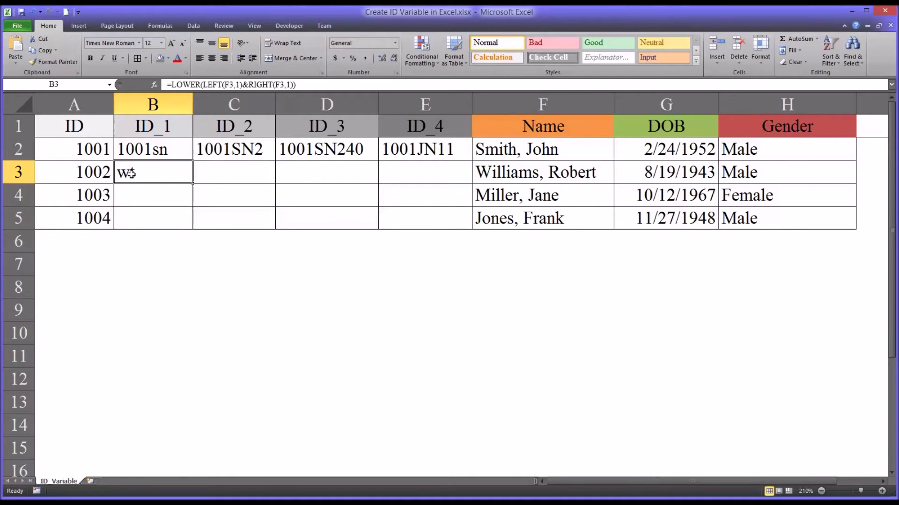
Prefix B3's formula with A3& so it shows 1002wt.
left_click(172, 84)
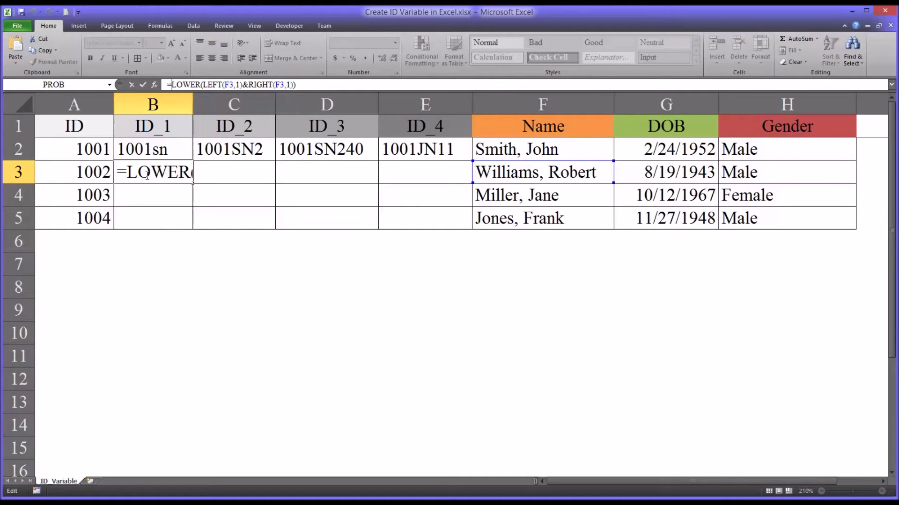
left_click(80, 176)
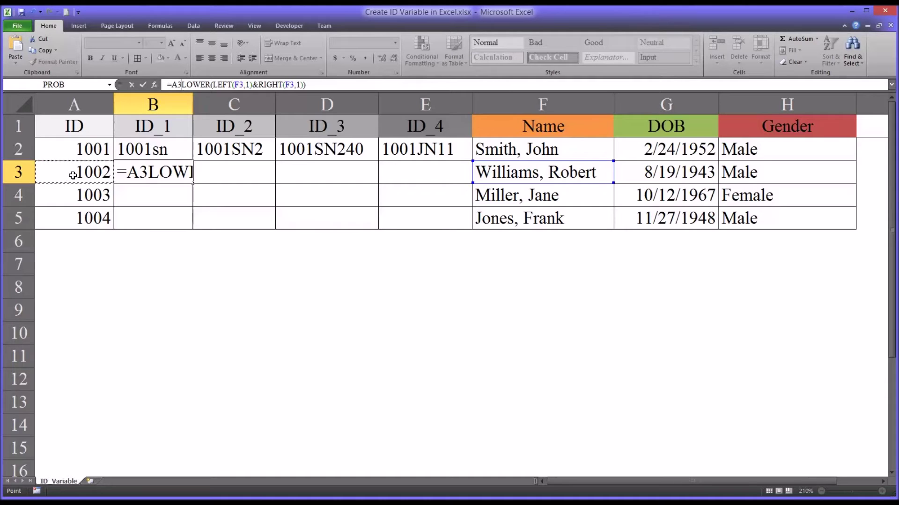
type("&")
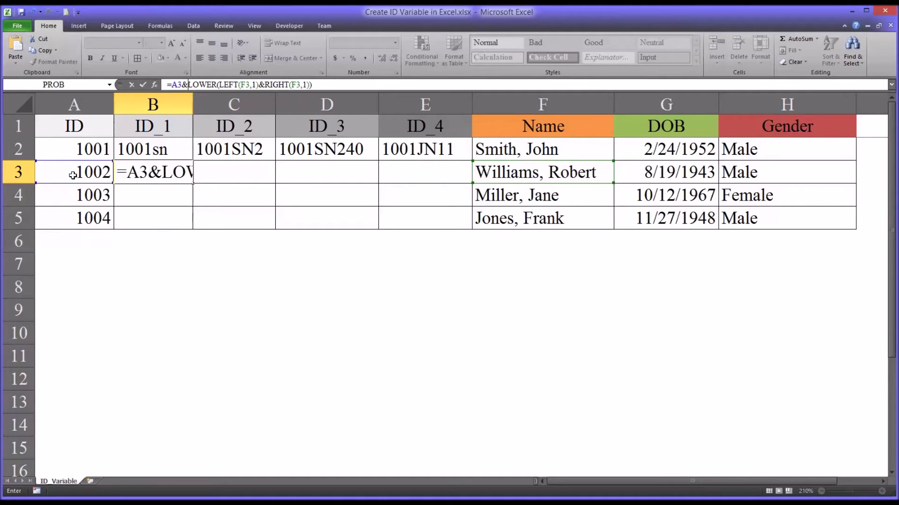
key("Return")
Fill B3's formula down to B5 and check 1003me and 1004jk row by row.
left_click(170, 178)
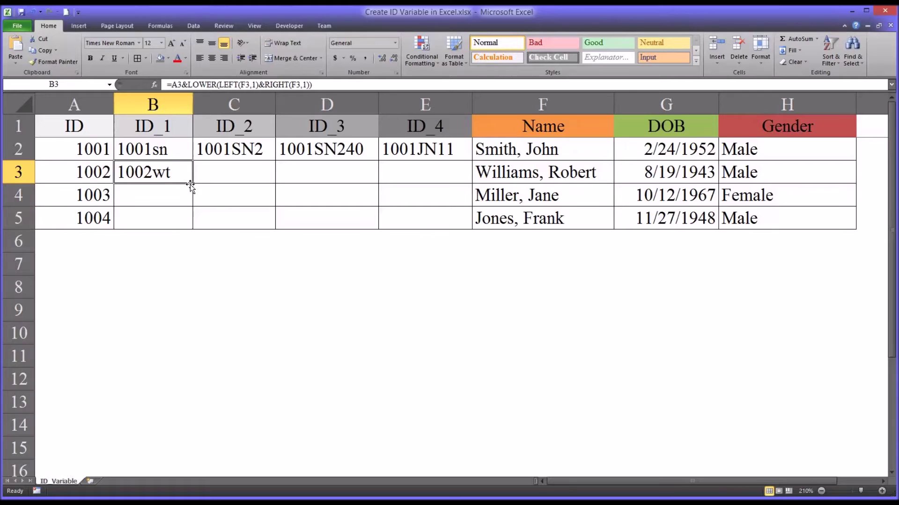
left_click_drag(193, 183, 185, 220)
left_click(181, 201)
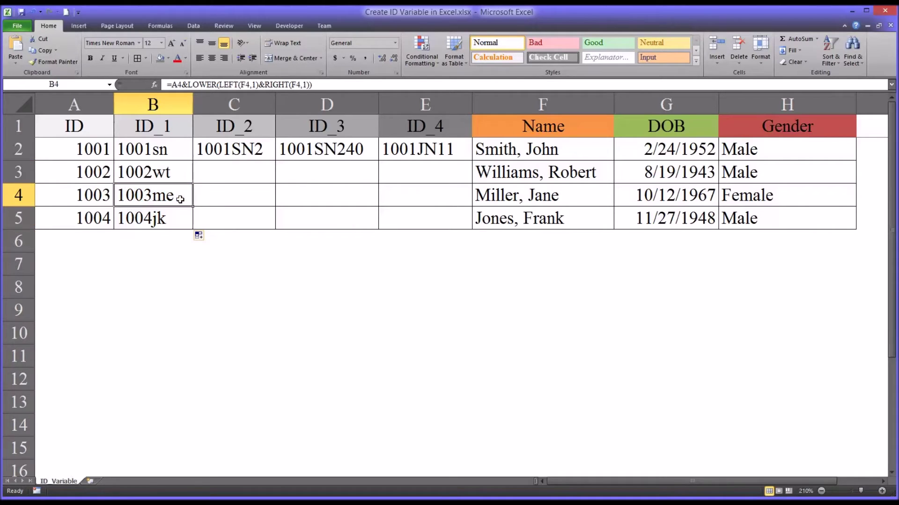
left_click(181, 219)
left_click(166, 174)
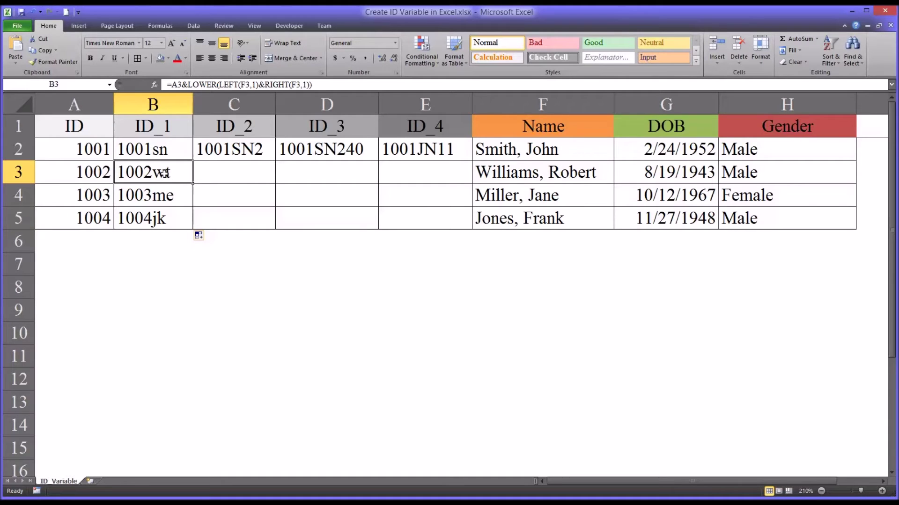
left_click(171, 196)
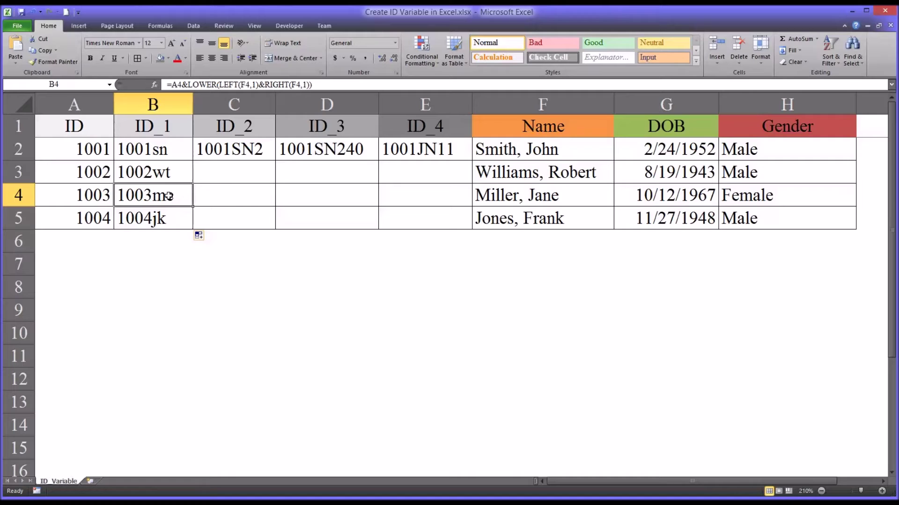
left_click(159, 217)
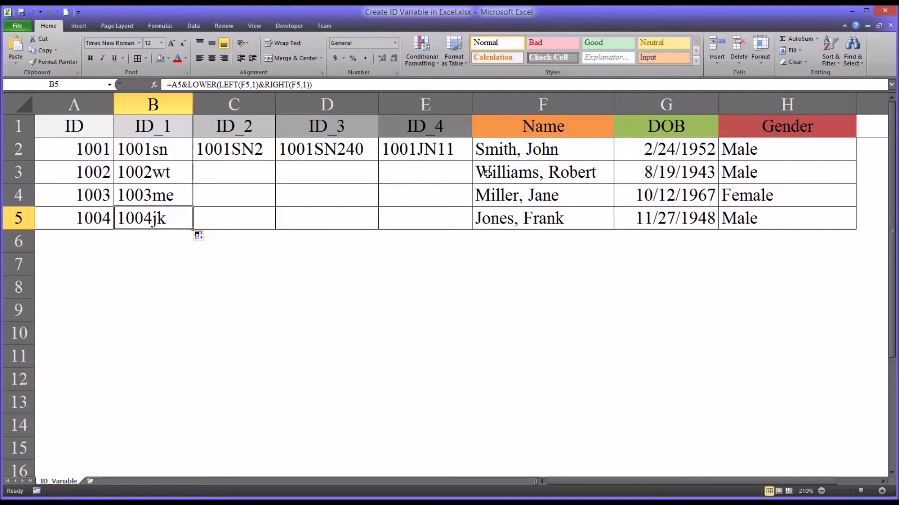
left_click(142, 172)
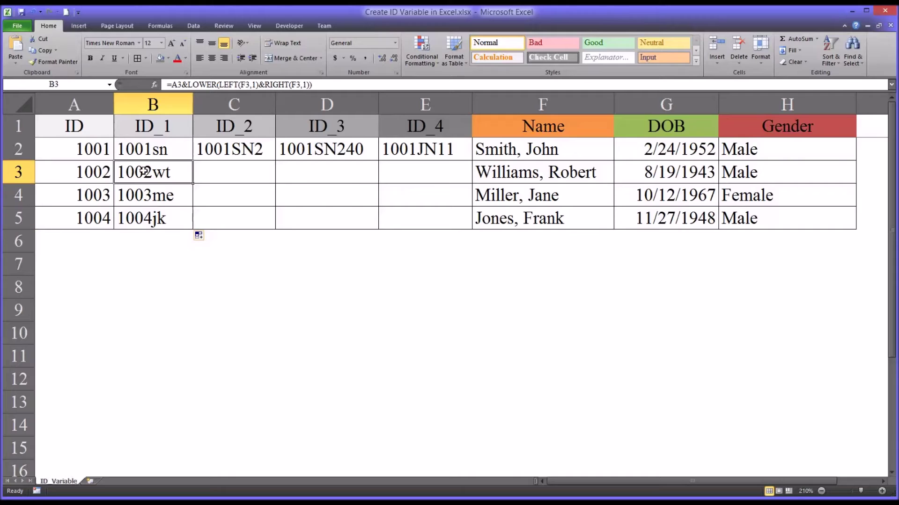
left_click(144, 192)
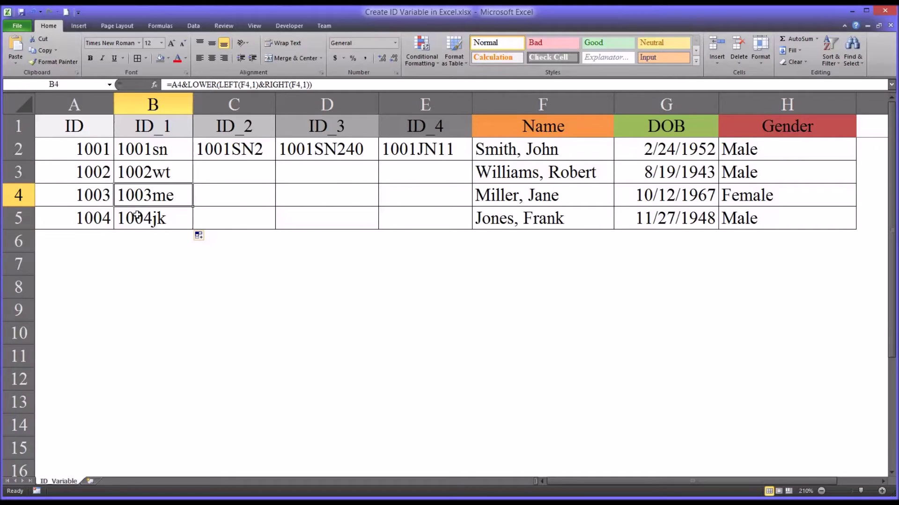
left_click(140, 213)
left_click(145, 173)
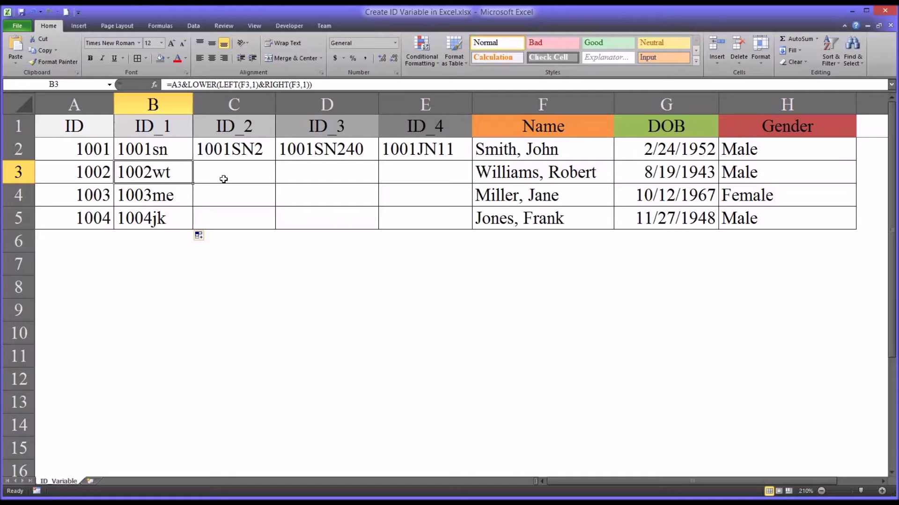
mouse_move(497, 155)
left_mouse_down()
mouse_move(496, 213)
mouse_move(488, 154)
left_mouse_up()
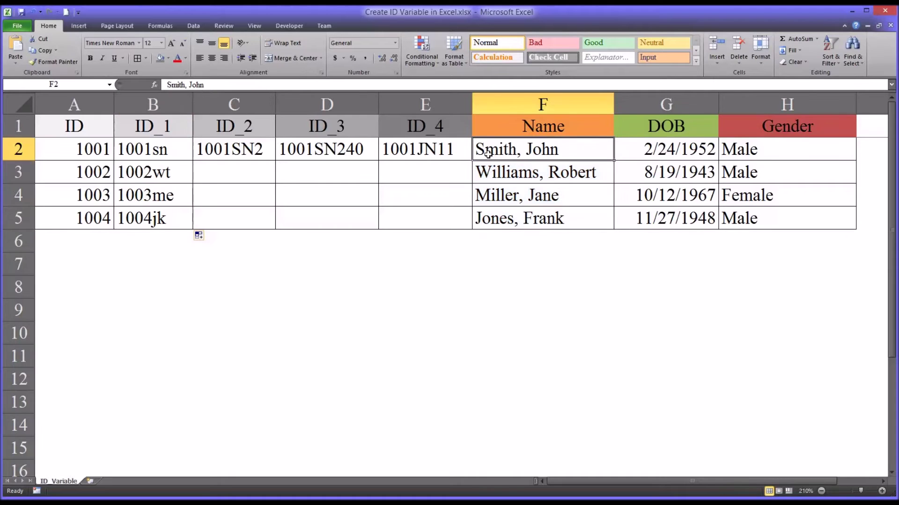
left_click(137, 174)
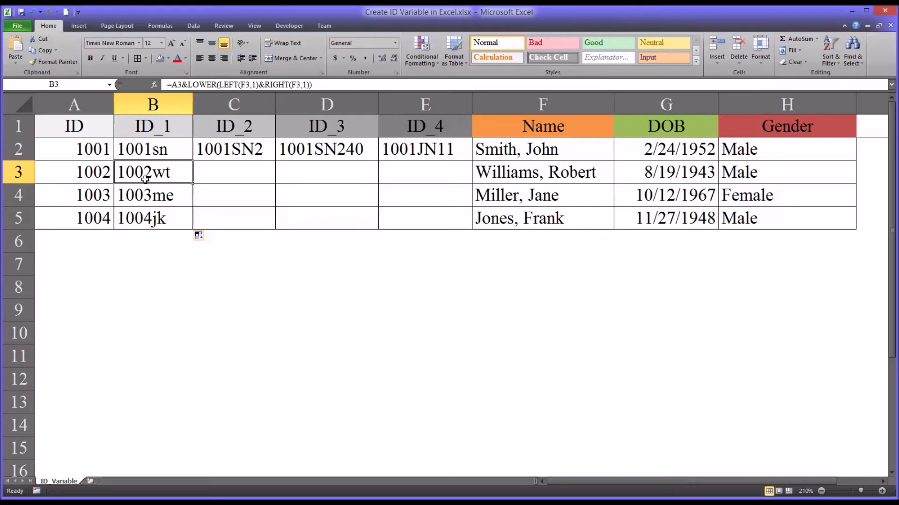
left_click(146, 193)
left_click(145, 178)
left_click(228, 150)
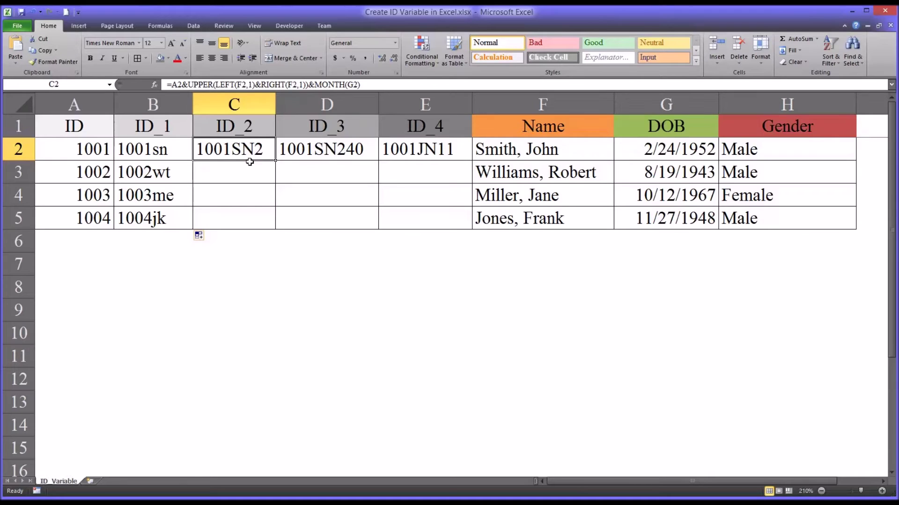
Copy B3's lowercase code formula and paste it into C3.
left_click(170, 176)
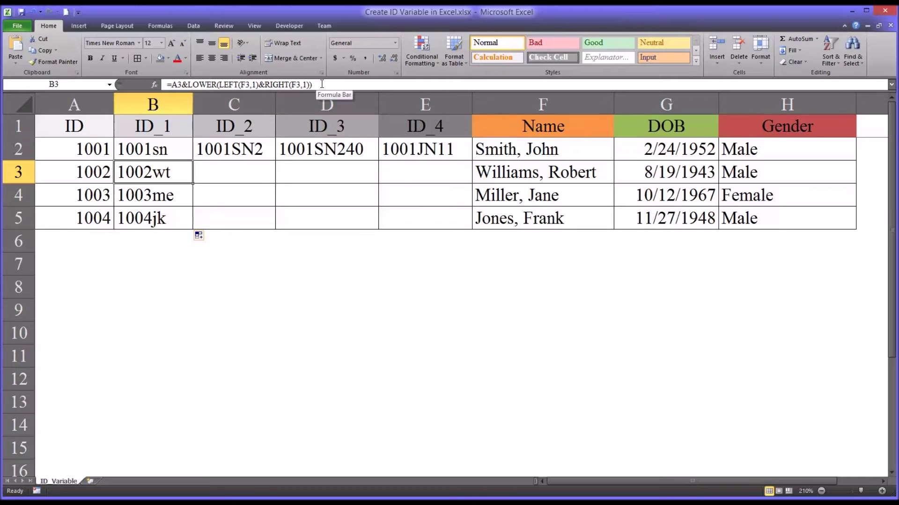
left_click_drag(321, 84, 181, 87)
key("ctrl+c")
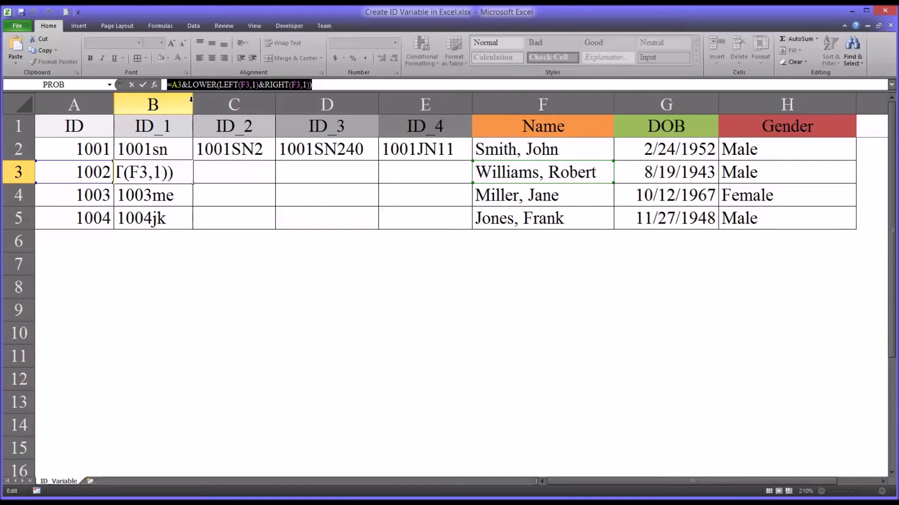
key("Return")
left_click(220, 177)
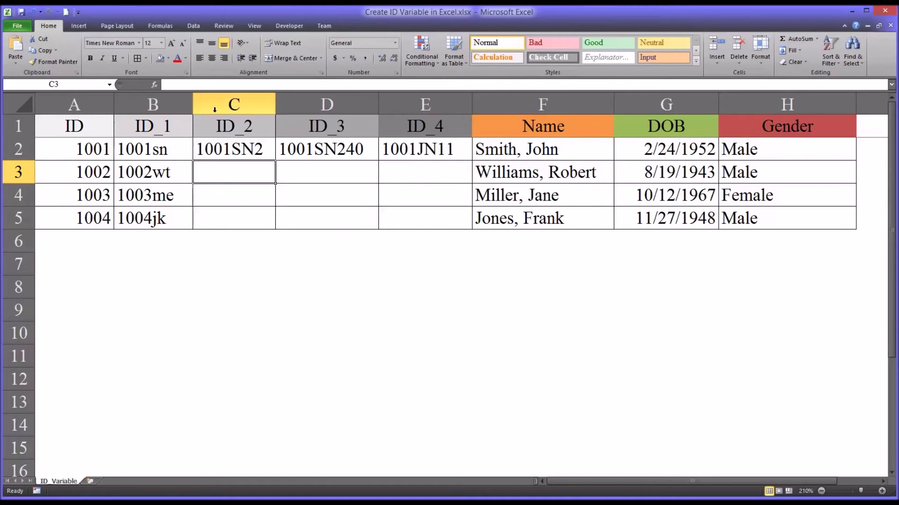
left_click(189, 85)
key("ctrl+v")
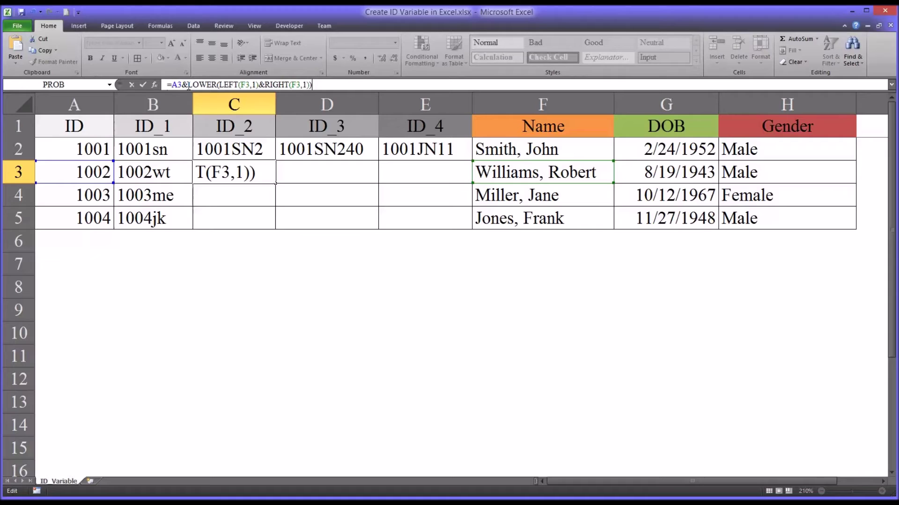
key("Return")
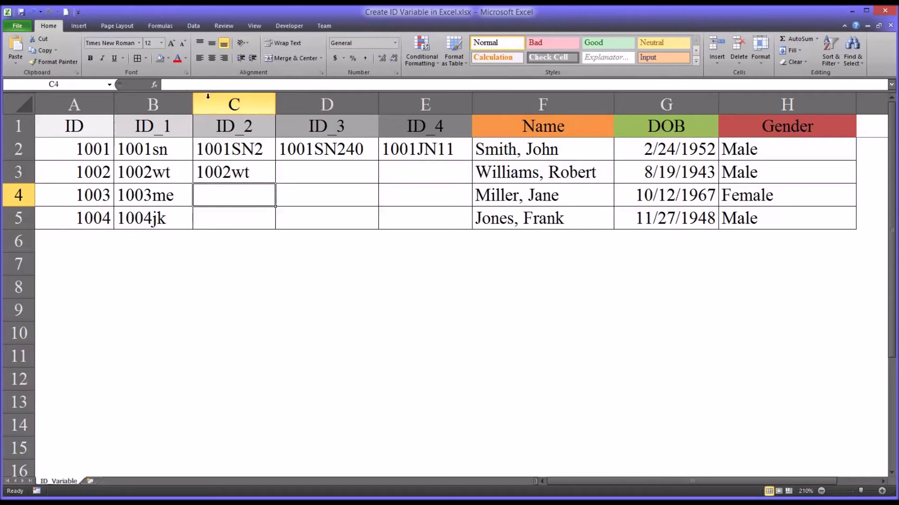
Replace LOWER with UPPER in C3's formula so it shows 1002WT.
left_click(248, 174)
left_click_drag(216, 85, 190, 84)
type("u")
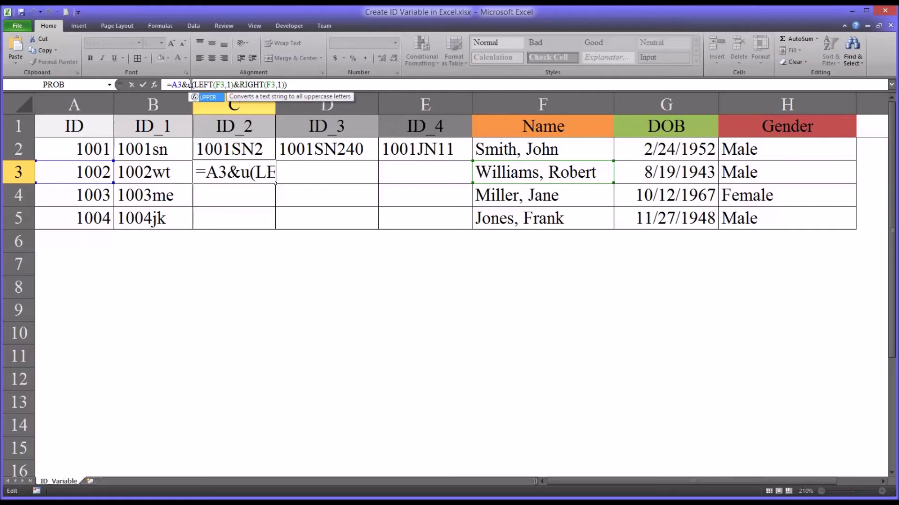
type("pper")
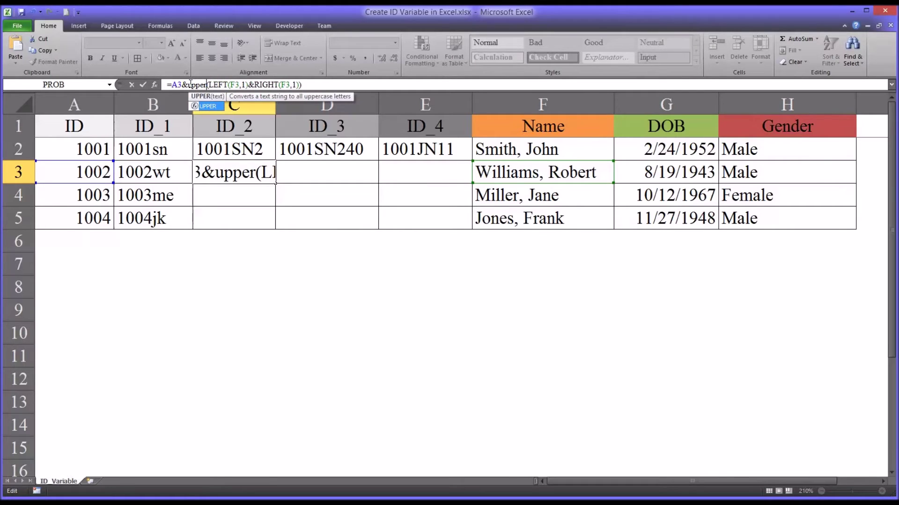
key("Return")
key("Up")
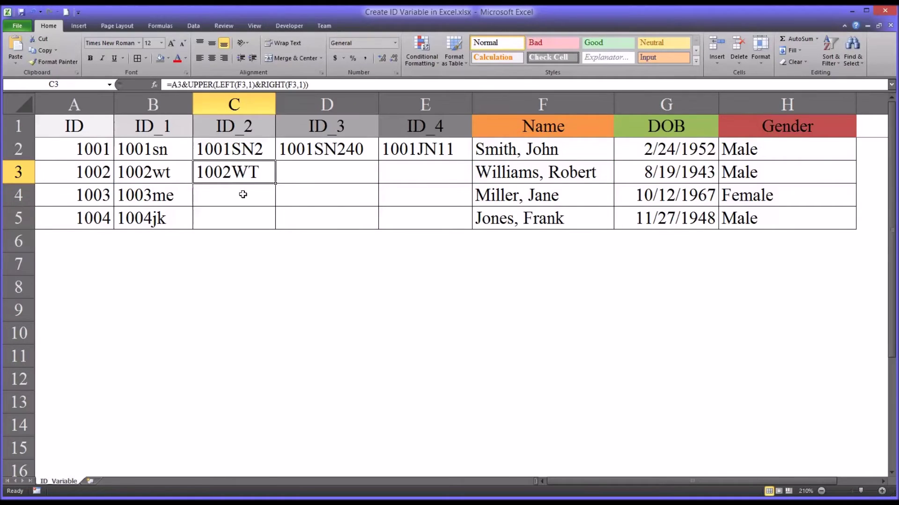
left_click(165, 175)
left_click(217, 173)
left_click(177, 177)
left_click(201, 176)
Append &MONTH(G3) to C3's formula, giving 1002WT8, and copy it down to rows 4–5.
left_click(313, 86)
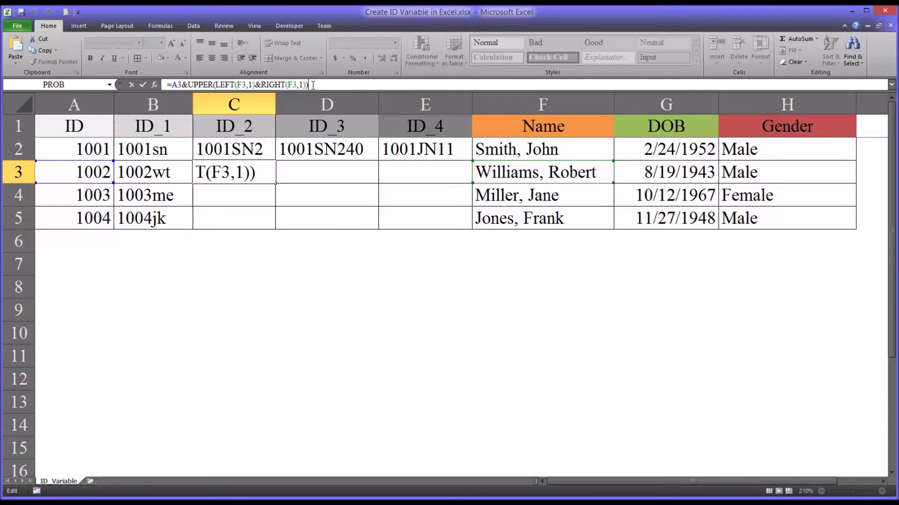
type("&mont")
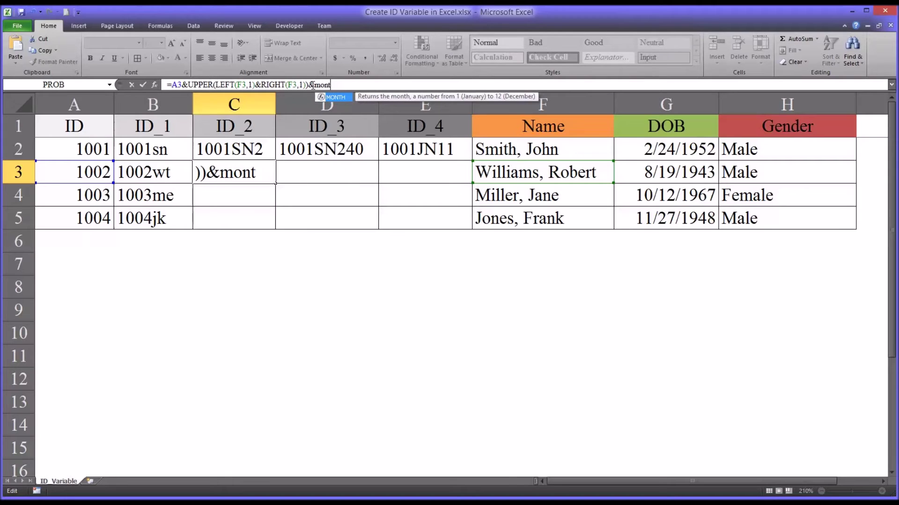
type("h(")
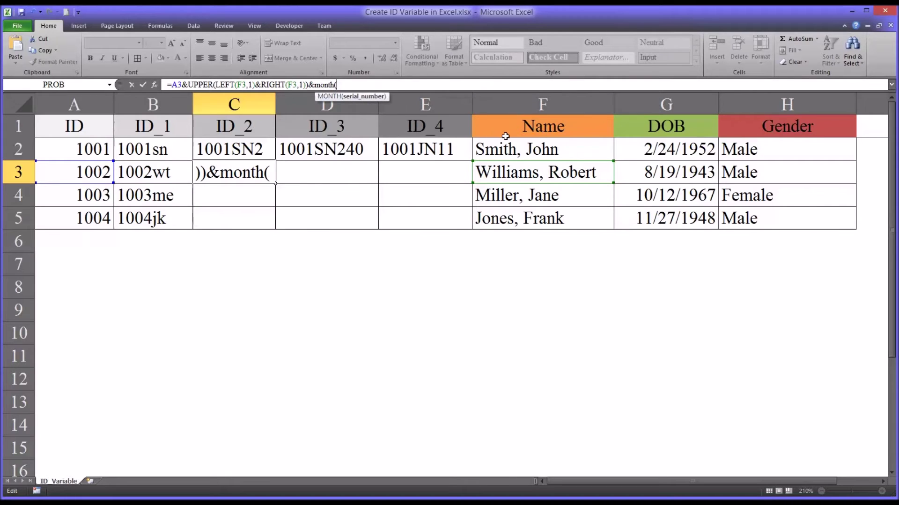
left_click(639, 174)
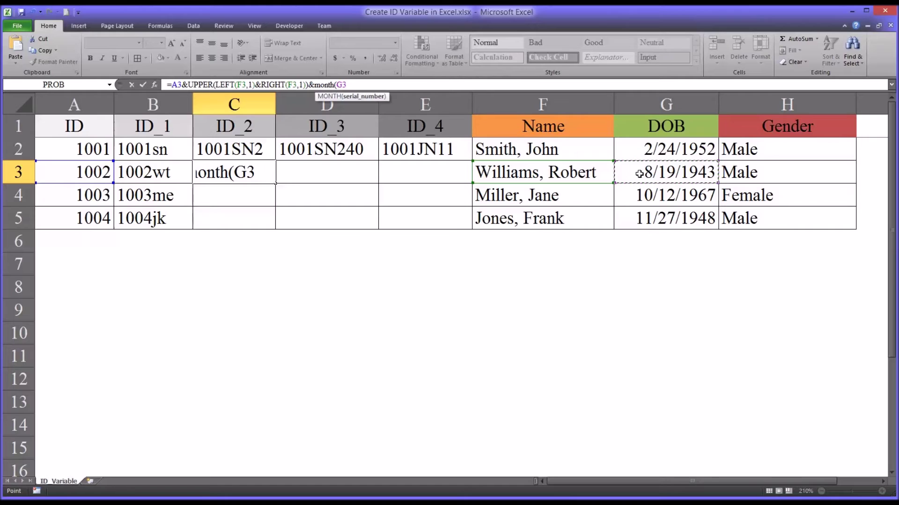
type(")")
key("Return")
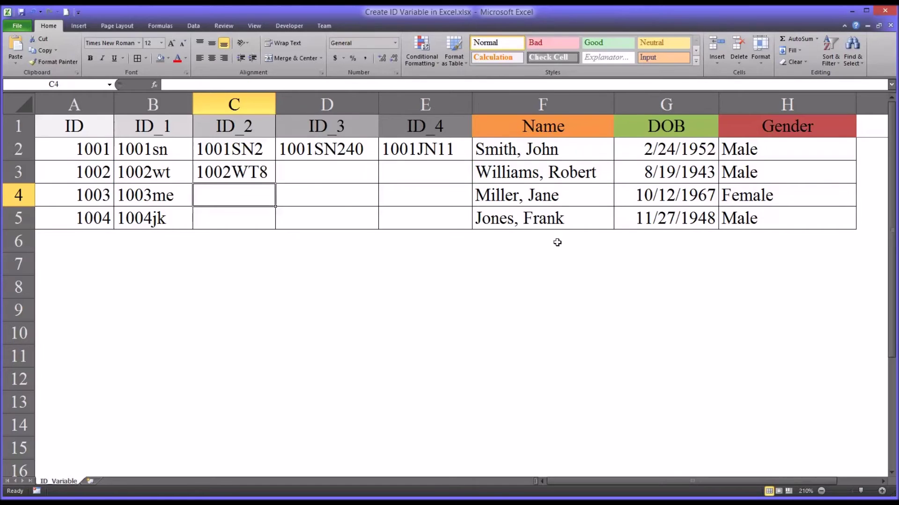
left_click(638, 173)
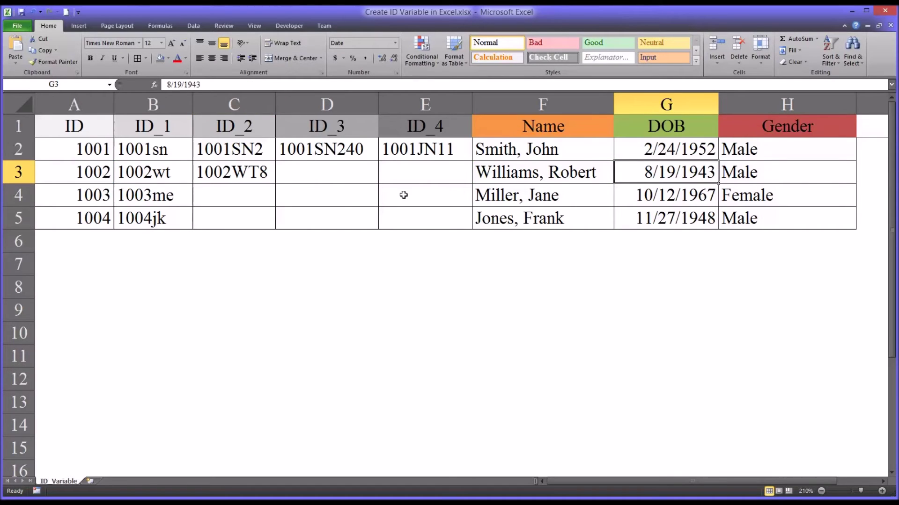
left_click(255, 178)
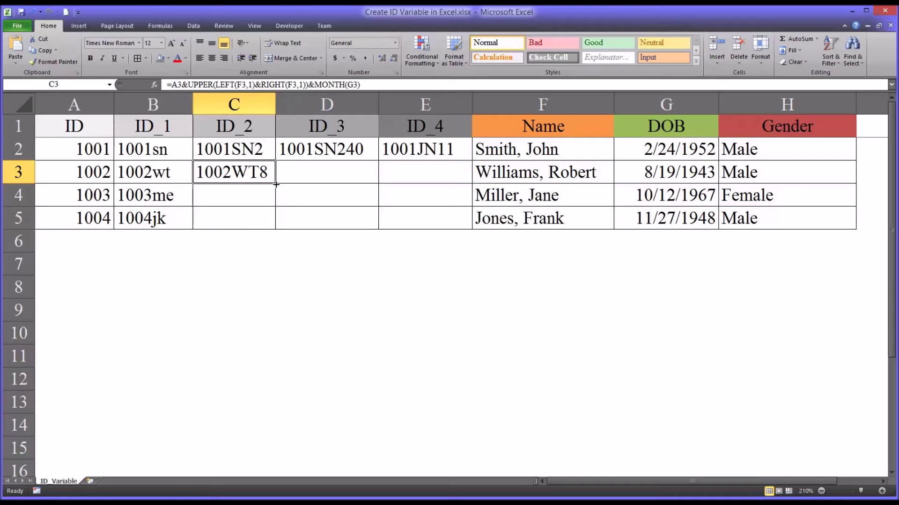
left_click_drag(276, 184, 278, 229)
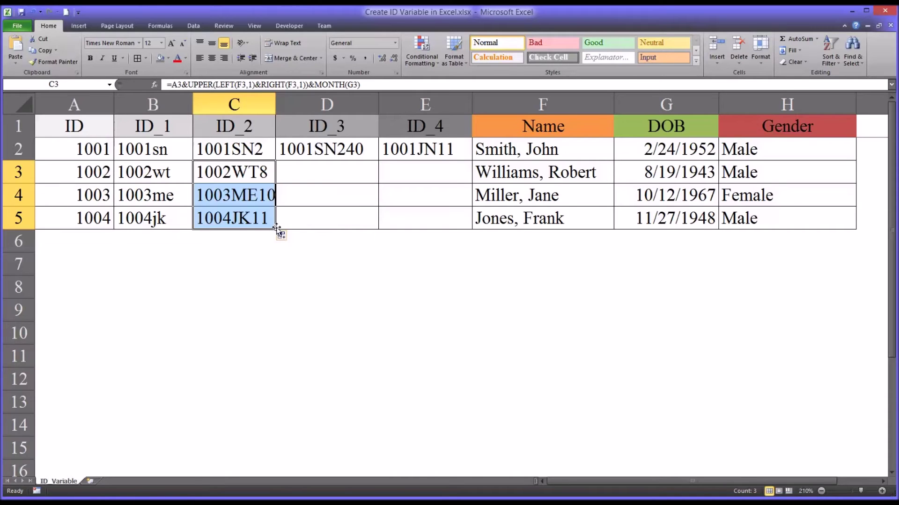
Autofit column C and check the filled codes 1003ME10 and 1004JK11 in C4 and C5.
double_click(278, 106)
left_click(249, 199)
left_click(241, 215)
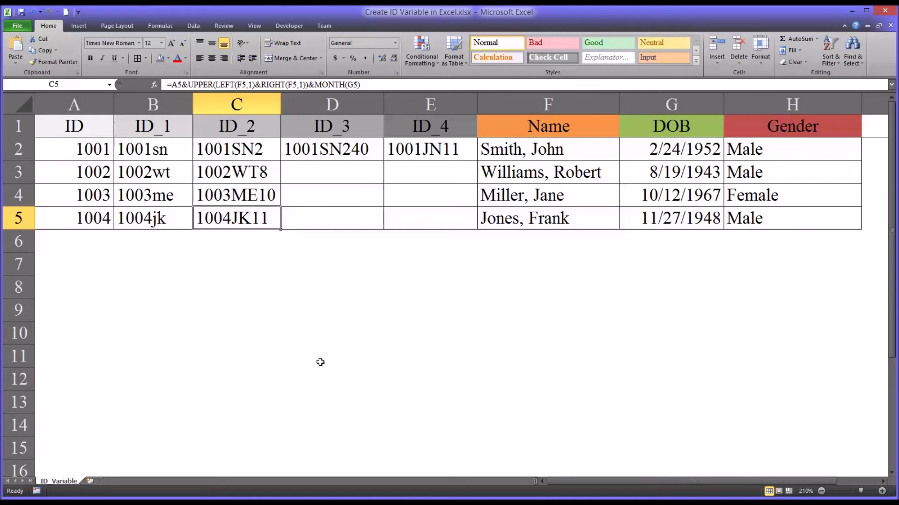
left_click_drag(212, 136, 209, 217)
left_click_drag(173, 127, 169, 213)
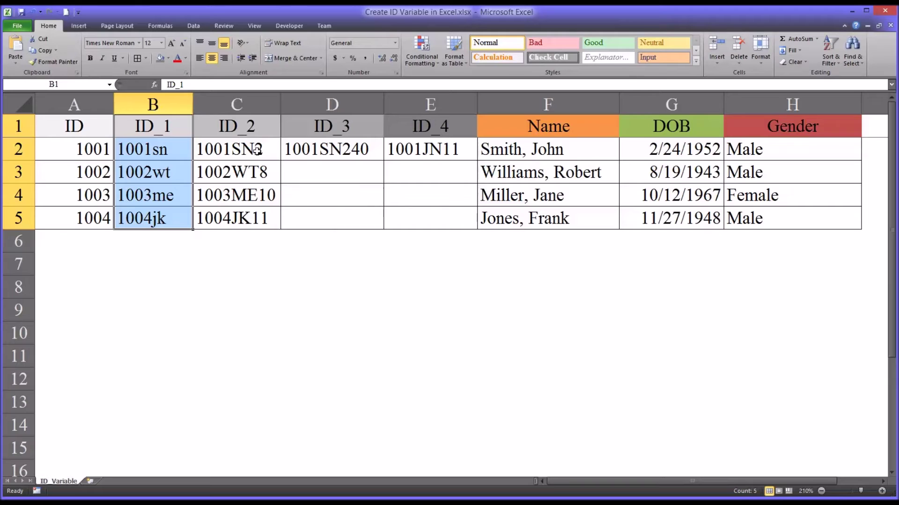
left_click_drag(246, 126, 238, 216)
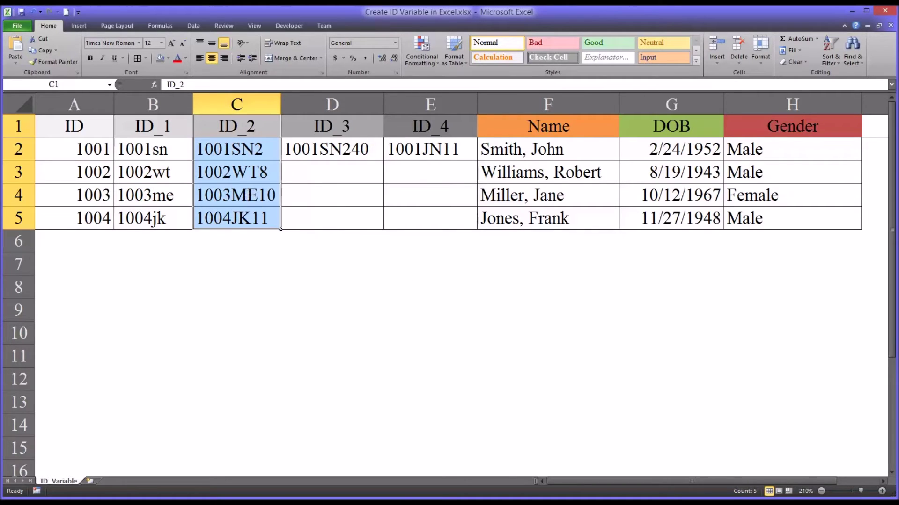
key("ctrl+Down")
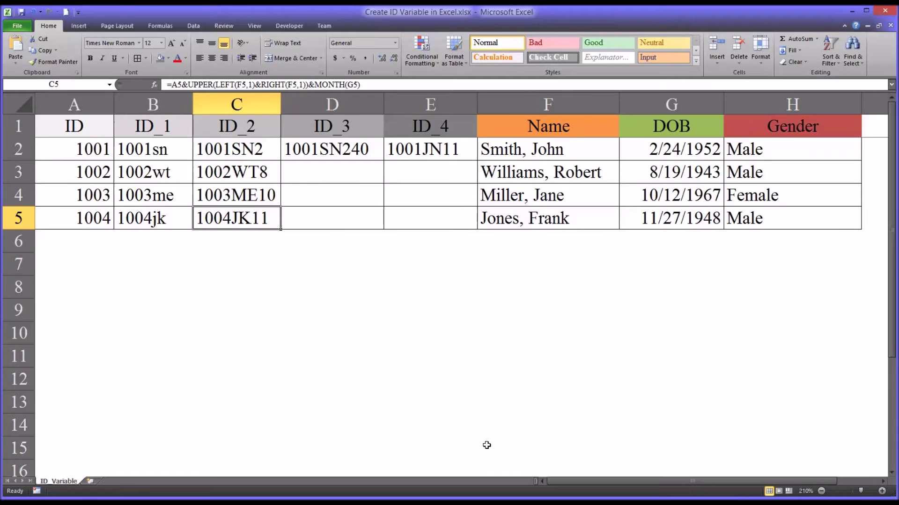
Copy C3's ID_2 formula into D3.
left_click(253, 172)
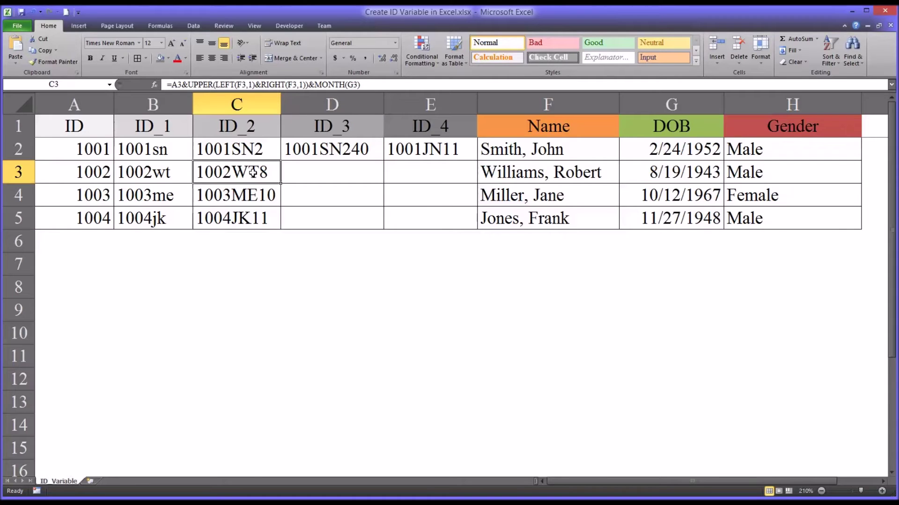
left_click_drag(361, 85, 166, 85)
key("ctrl+c")
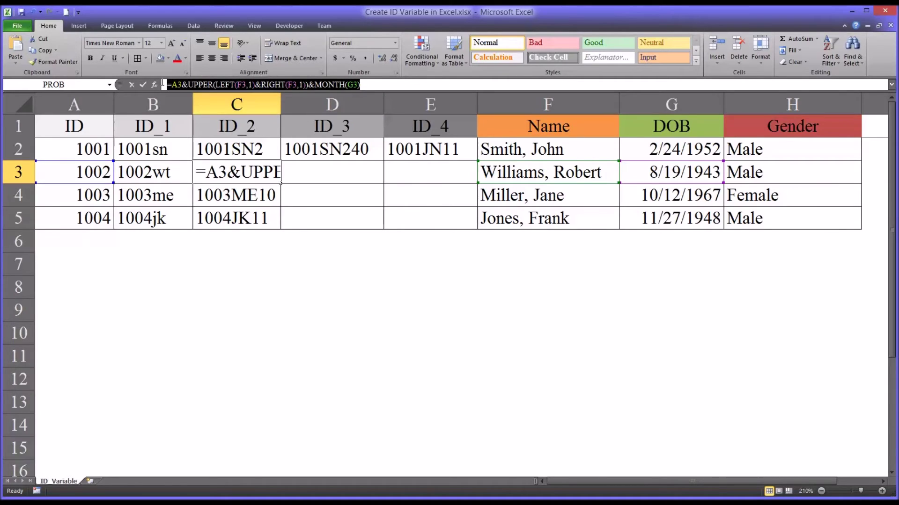
left_click(176, 85)
key("Tab")
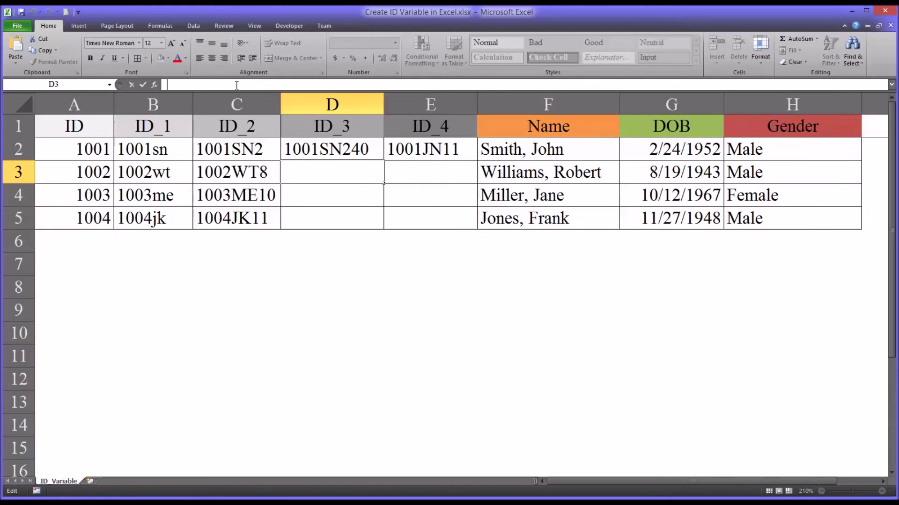
key("ctrl+v")
key("Return")
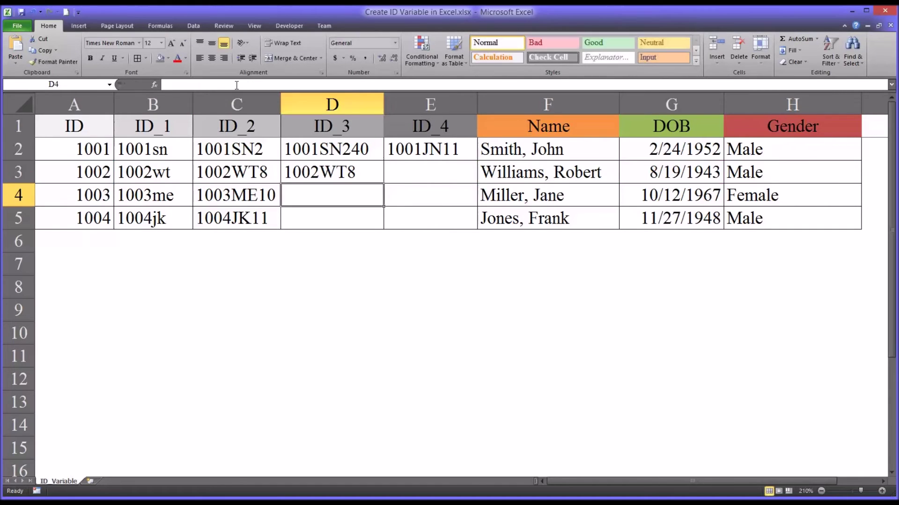
Try DAY and then YEAR in place of MONTH in D3's formula.
left_click(319, 176)
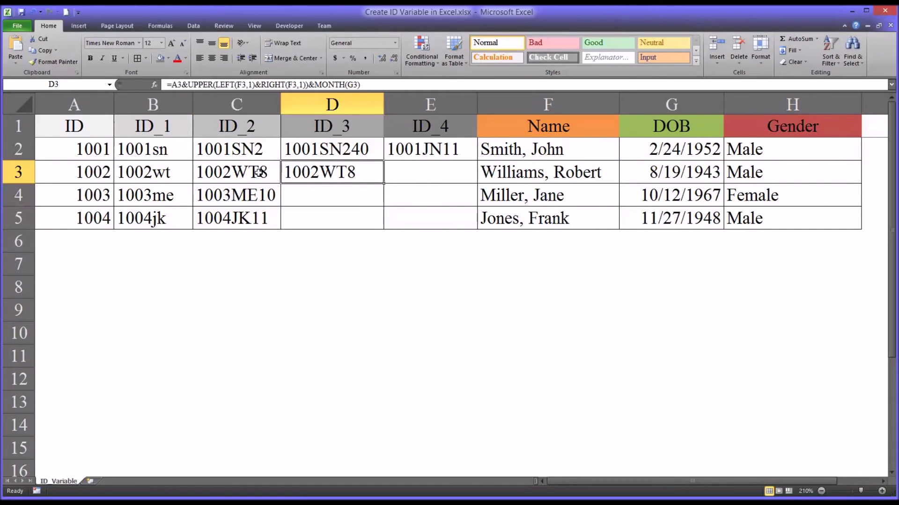
left_click(259, 172)
left_click(301, 173)
left_click_drag(345, 84, 316, 86)
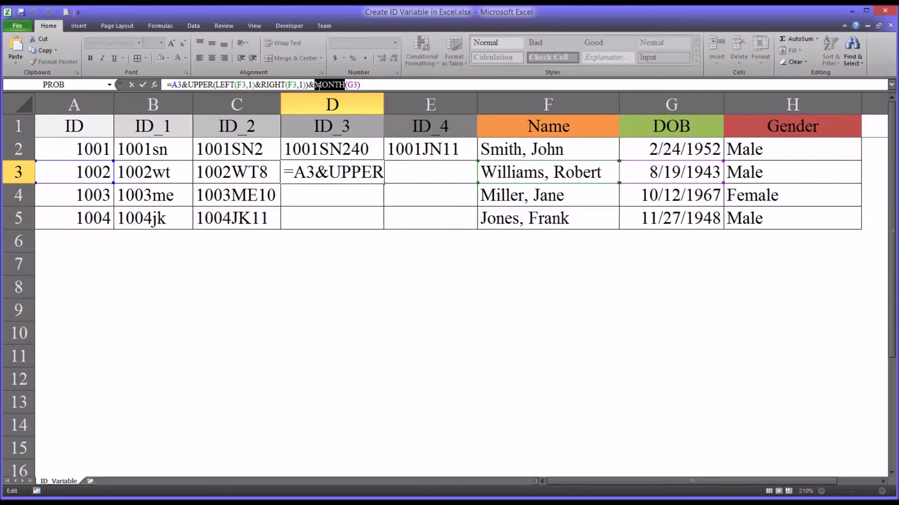
type("DA")
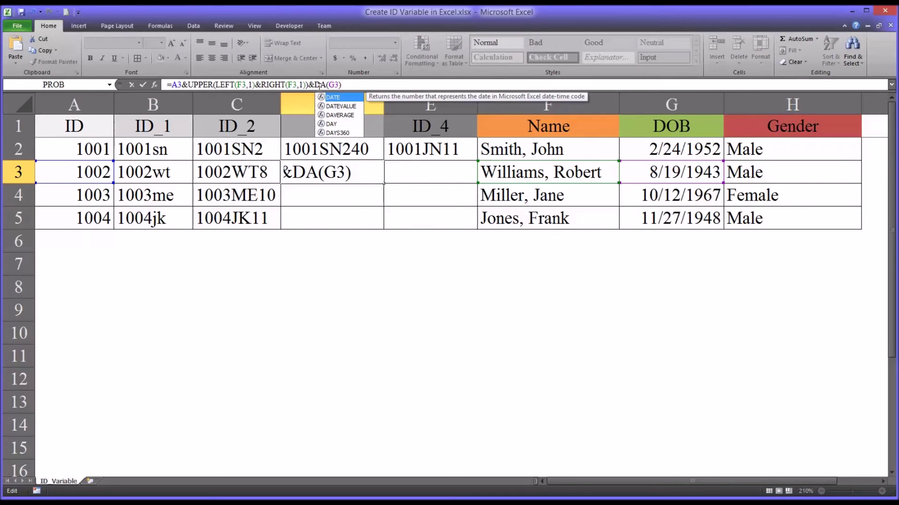
type("Y")
key("Return")
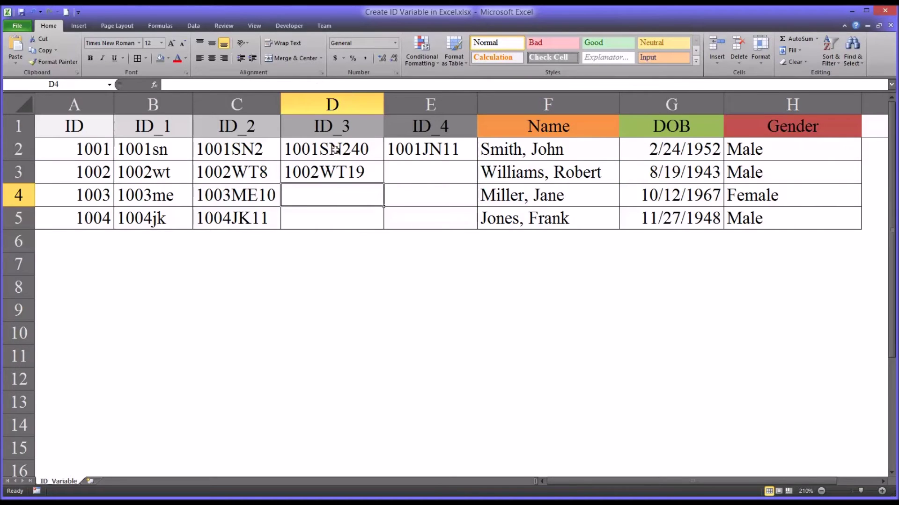
left_click(318, 175)
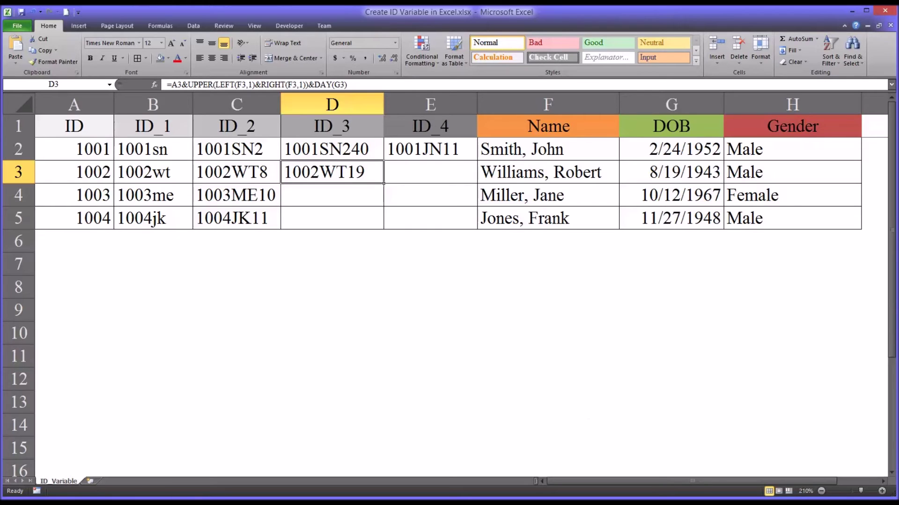
left_click_drag(331, 84, 321, 85)
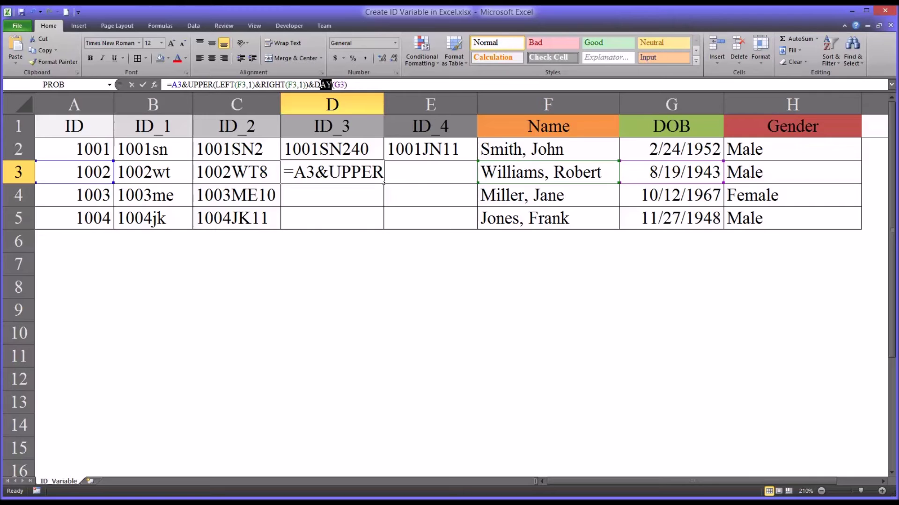
type("YEAR")
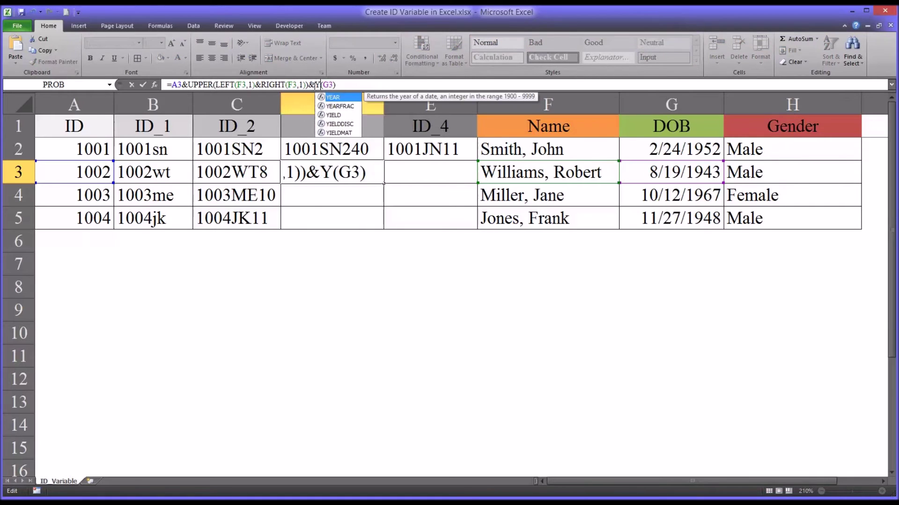
key("Return")
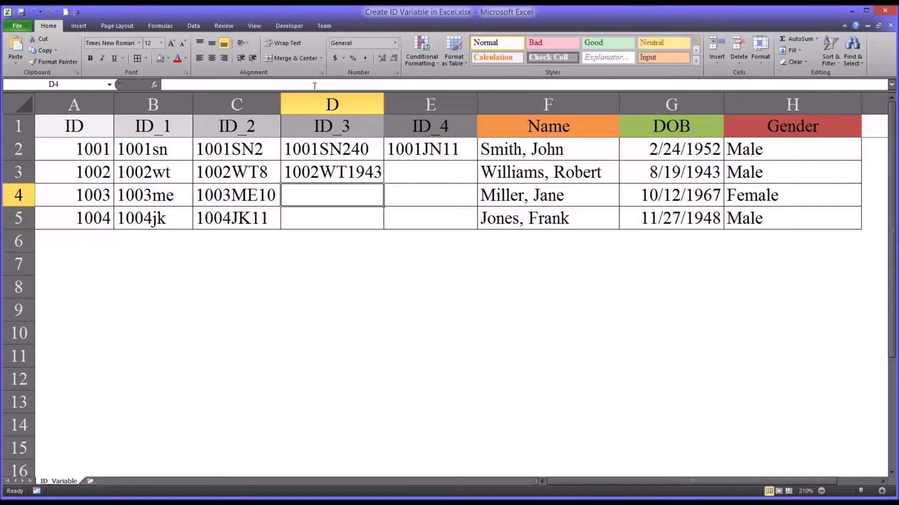
Widen column D and settle on DAY(G3) so D3 shows 1002WT19.
left_click_drag(383, 103, 390, 103)
left_click(354, 172)
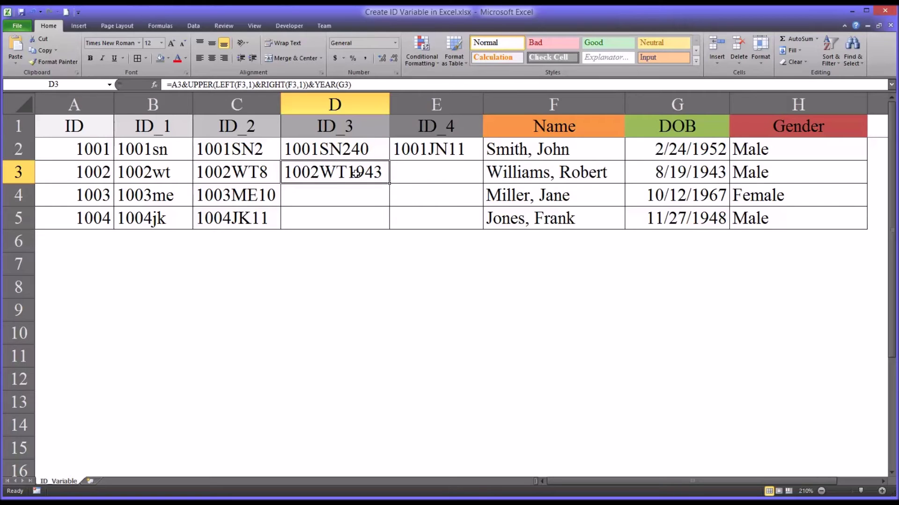
left_click(333, 84)
left_click_drag(336, 84, 321, 85)
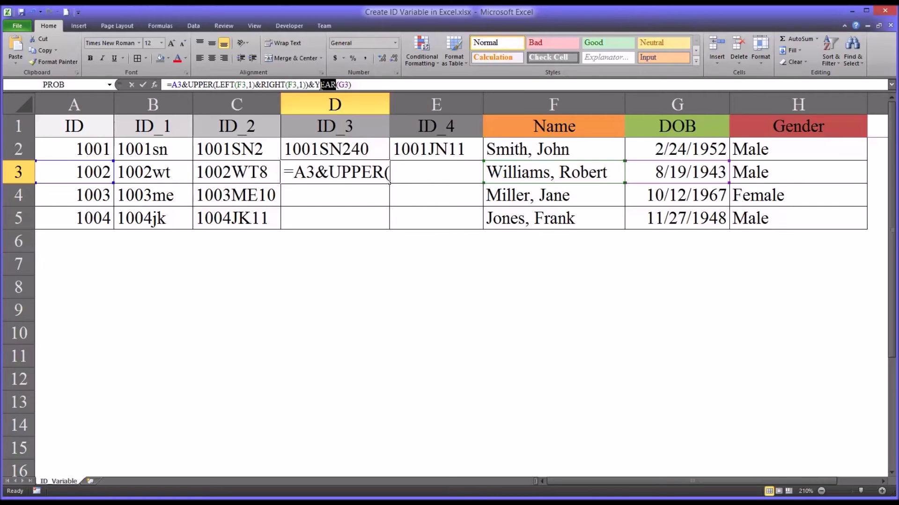
type("DAY")
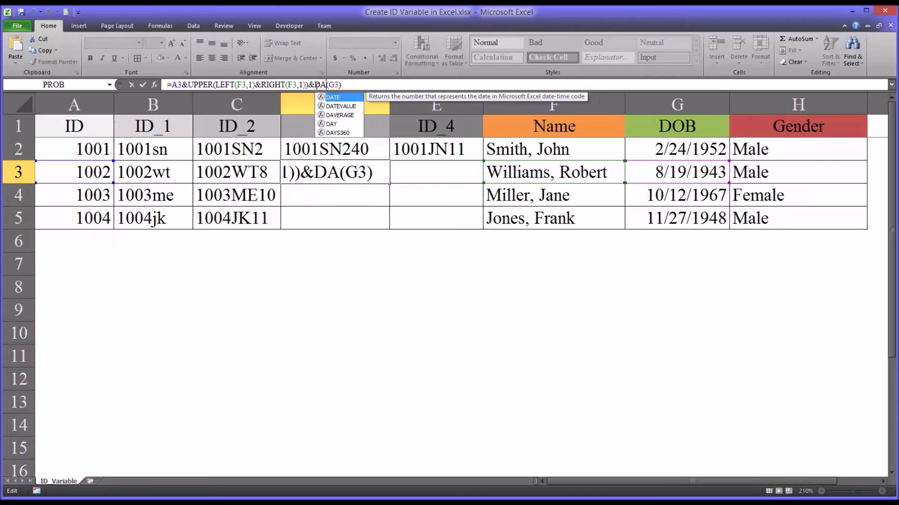
key("Return")
key("Up")
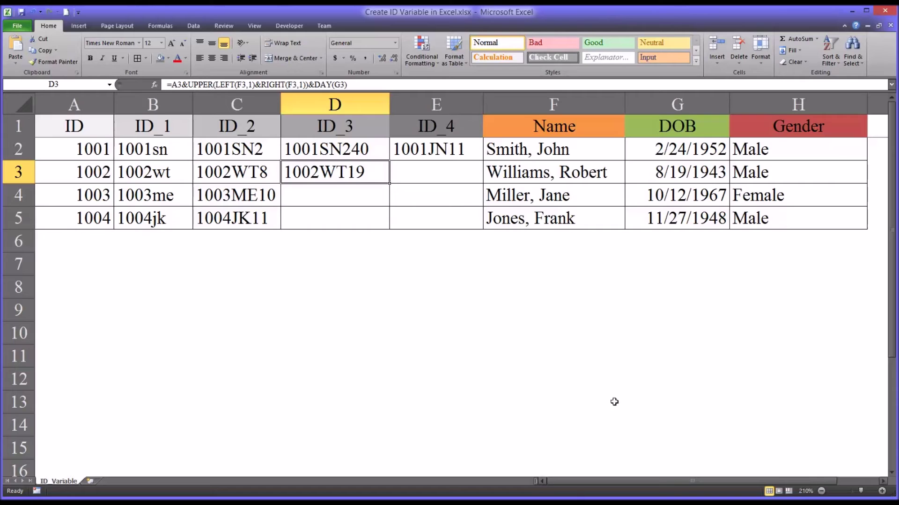
left_click(359, 86)
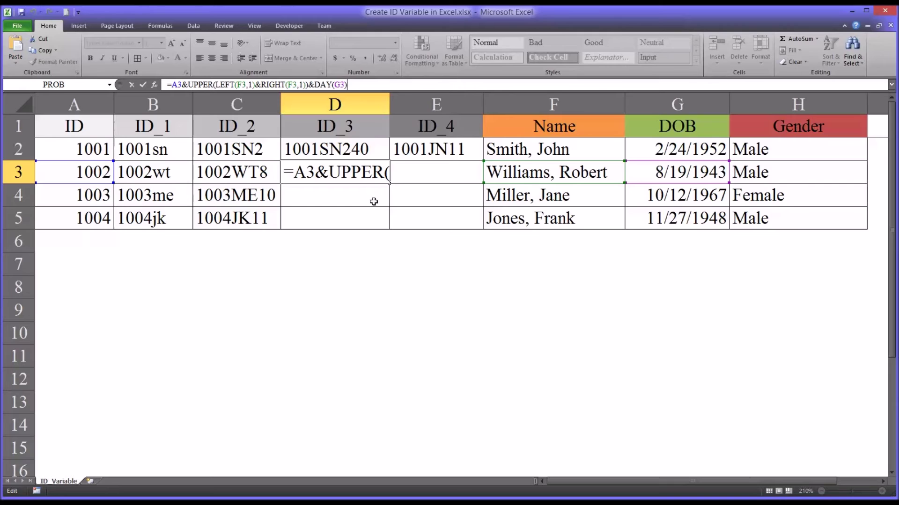
Append &IF(H3="Male",0,1) to D3's formula so it shows 1002WT190.
type("&")
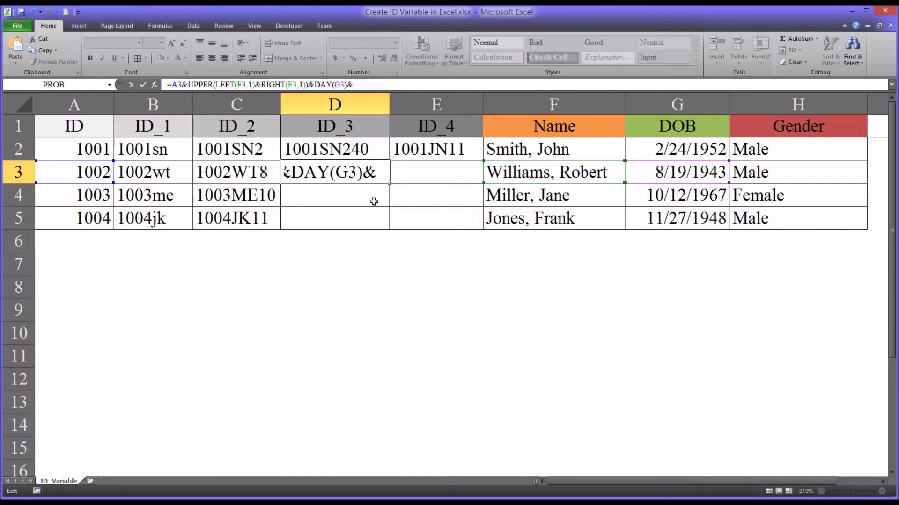
type("if")
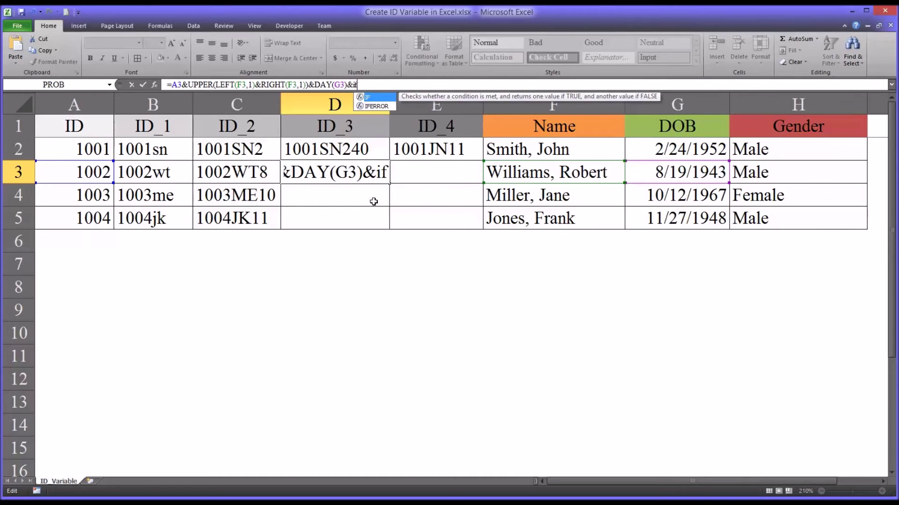
type("(")
left_click(769, 174)
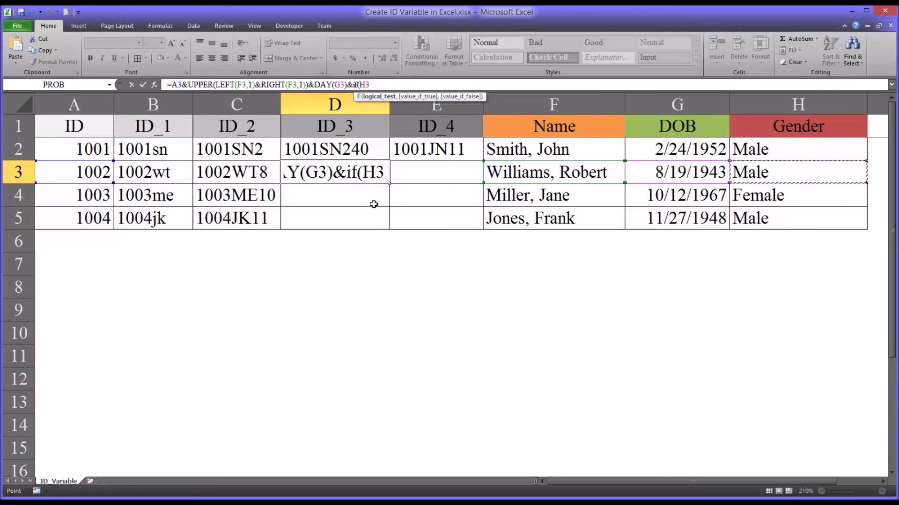
type("=")
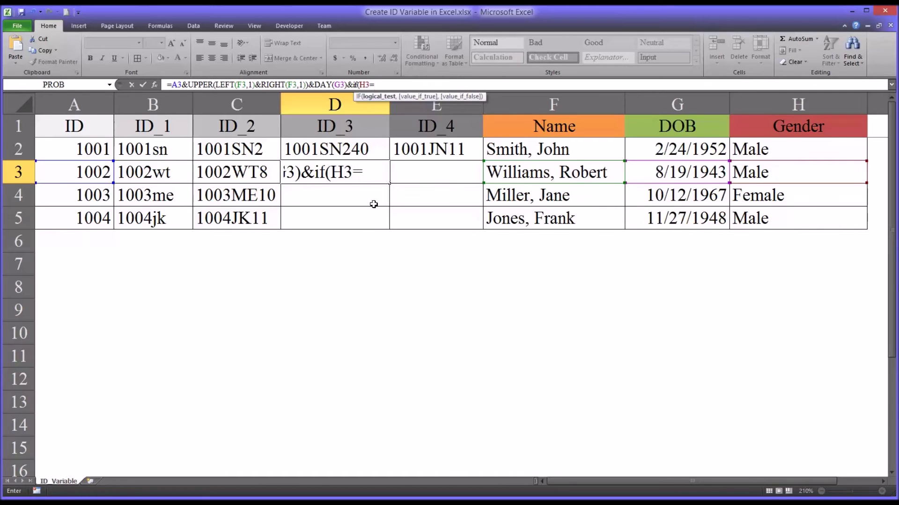
type("\"Male\"")
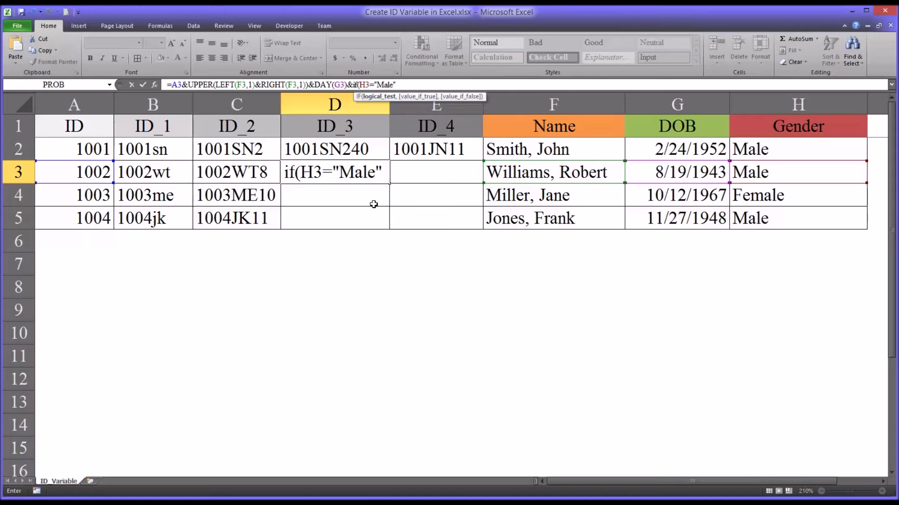
type(",0,1")
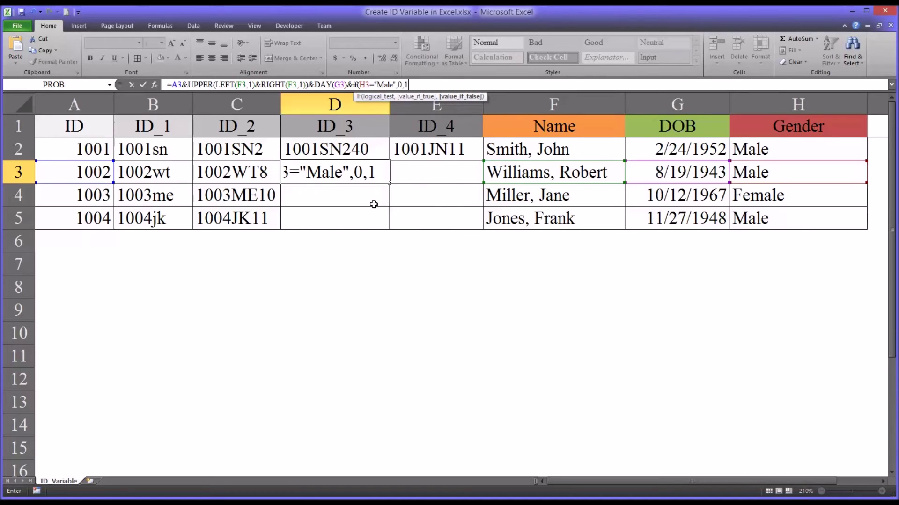
key("Return")
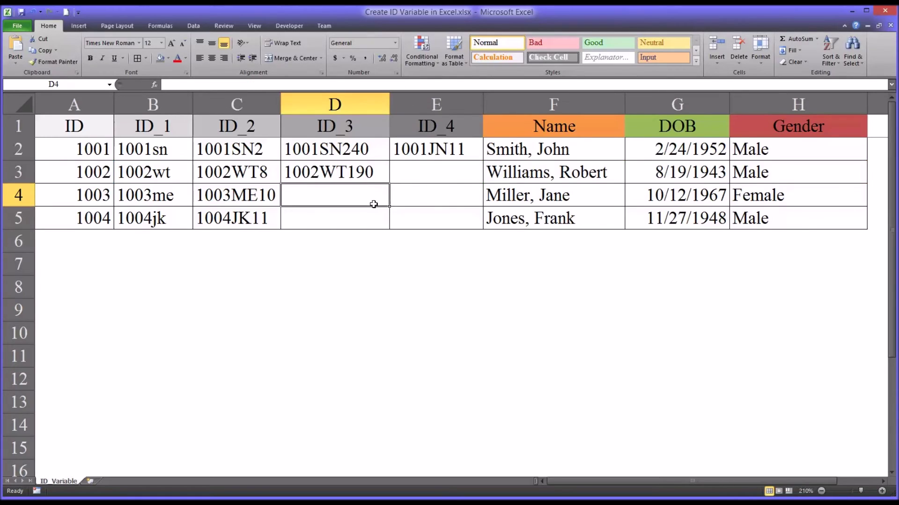
Fill D3's ID_3 formula down to D5 and confirm D4 shows 1003ME121 and D5 1004JK270.
left_click(360, 171)
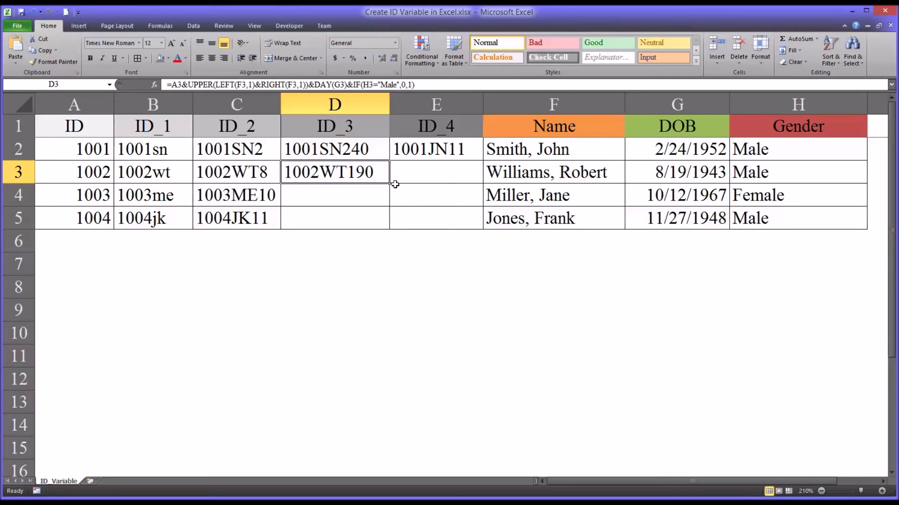
left_click_drag(389, 186, 383, 224)
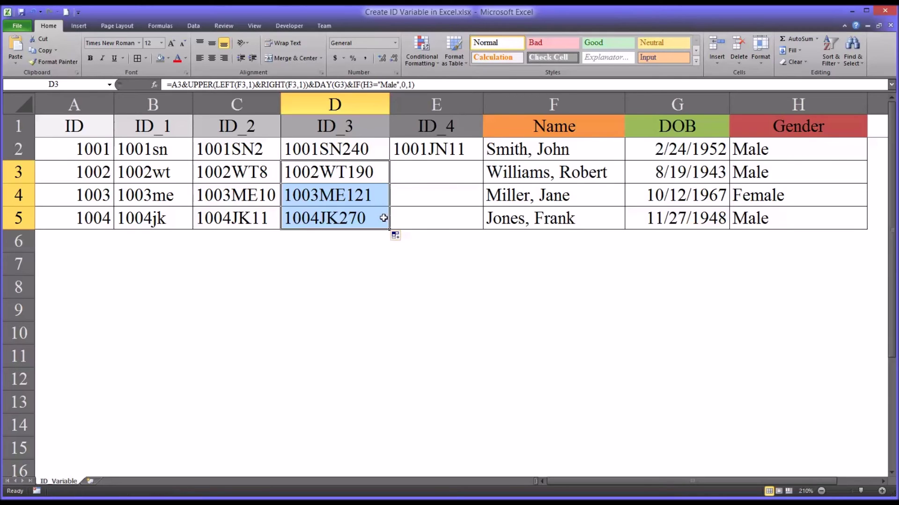
left_click(354, 200)
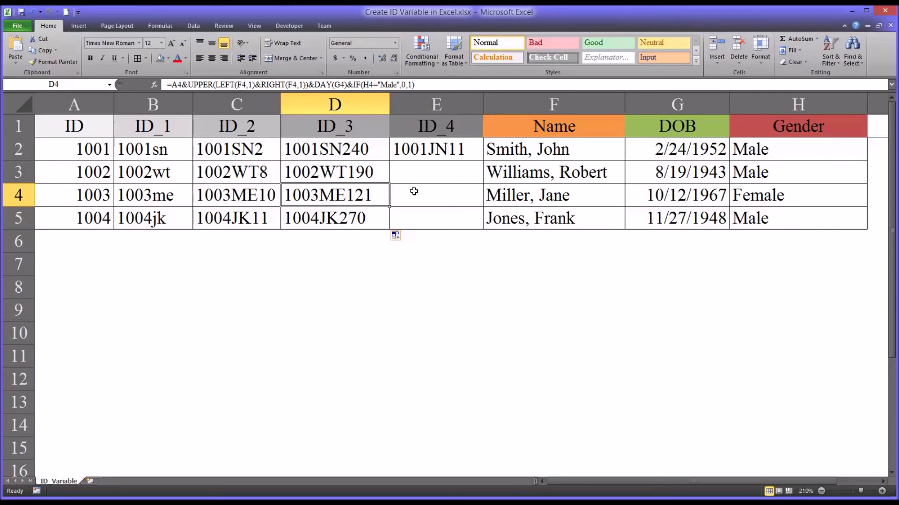
left_click(364, 220)
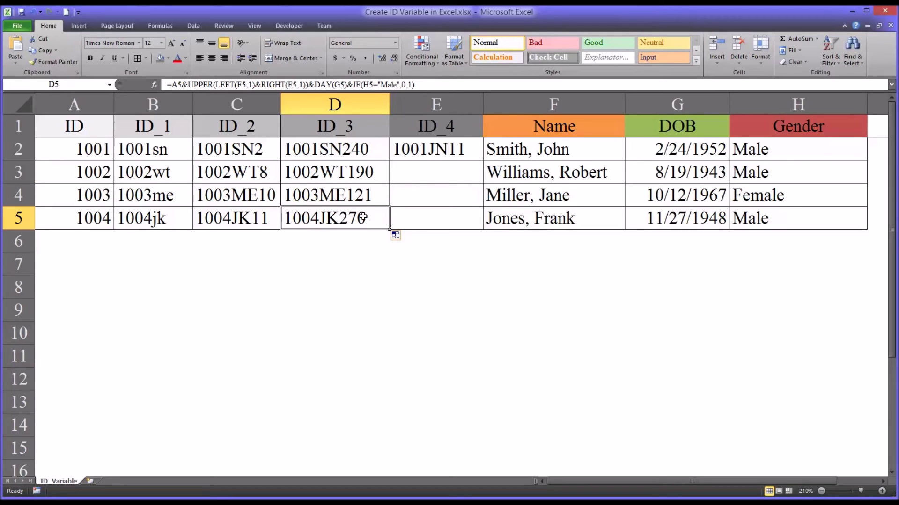
left_click(364, 177)
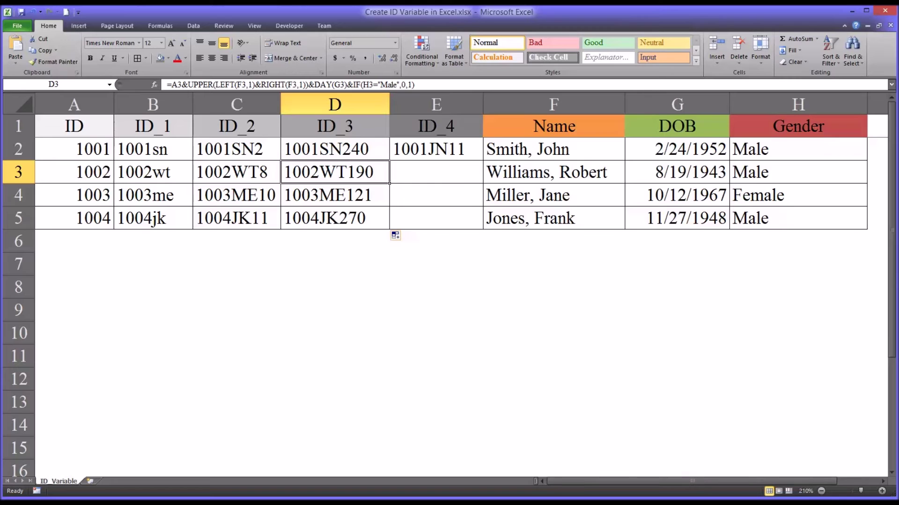
left_click(411, 178)
Copy D3's ID_3 formula text into the empty ID_4 cell E3.
left_click(414, 155)
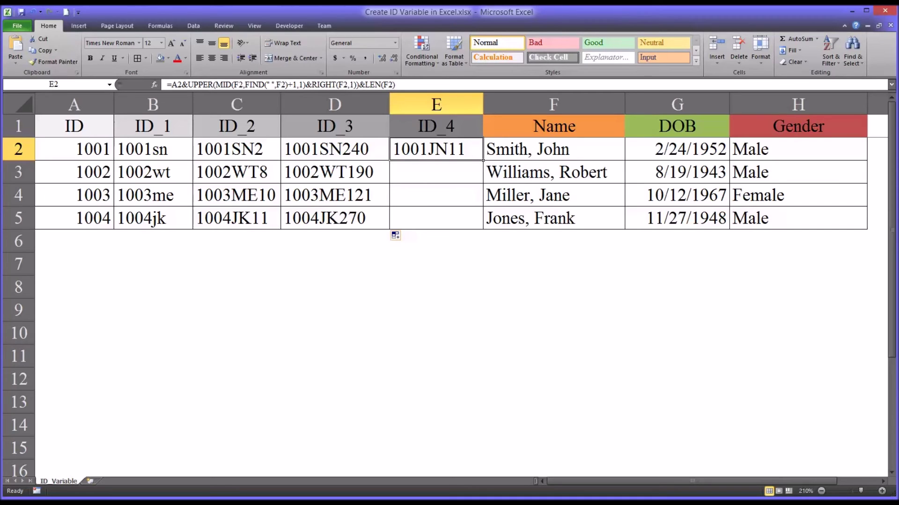
left_click(361, 172)
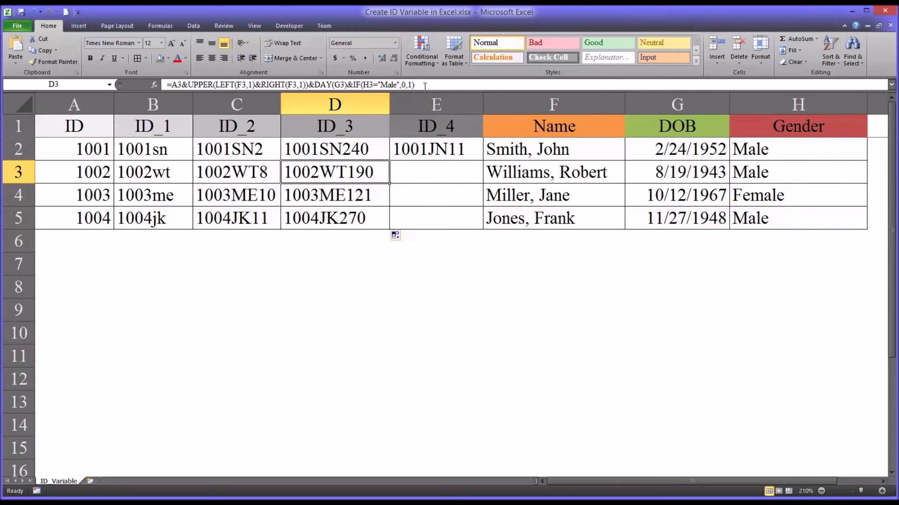
left_click_drag(414, 84, 171, 83)
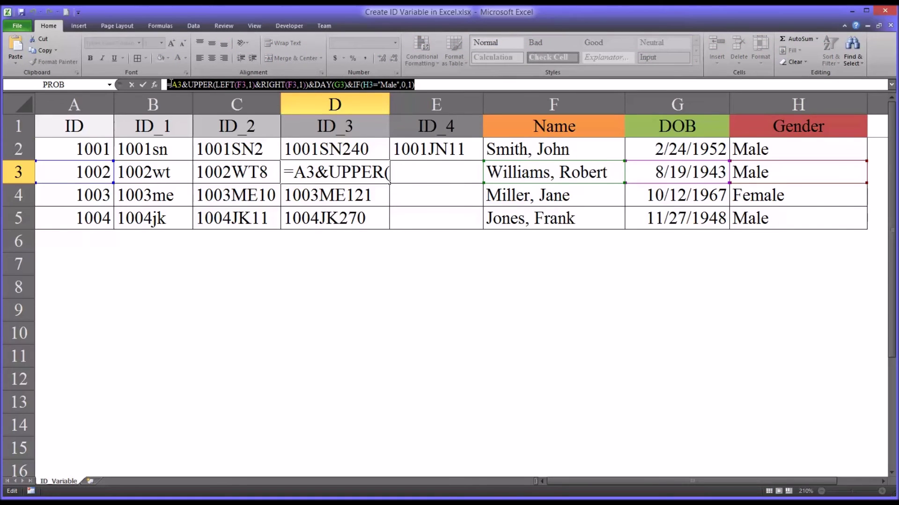
key("ctrl+c")
key("Return")
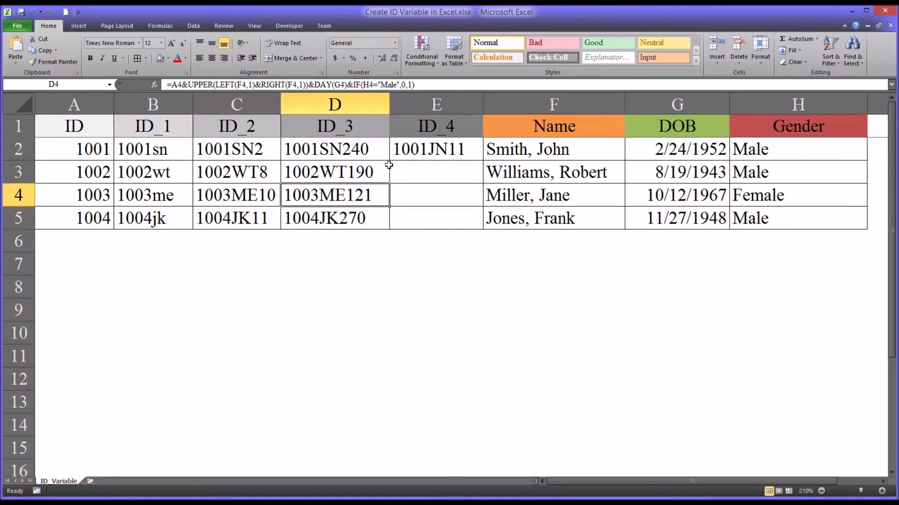
left_click(404, 175)
left_click(265, 84)
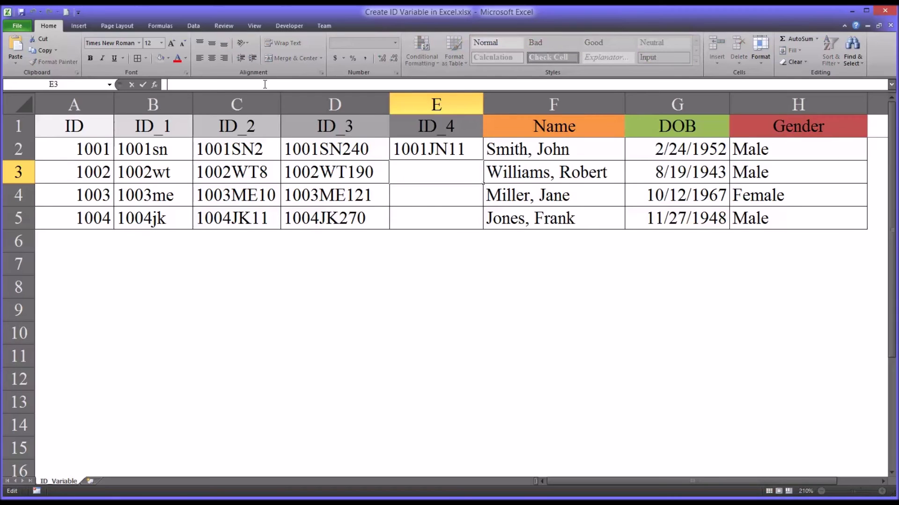
key("ctrl+v")
key("Return")
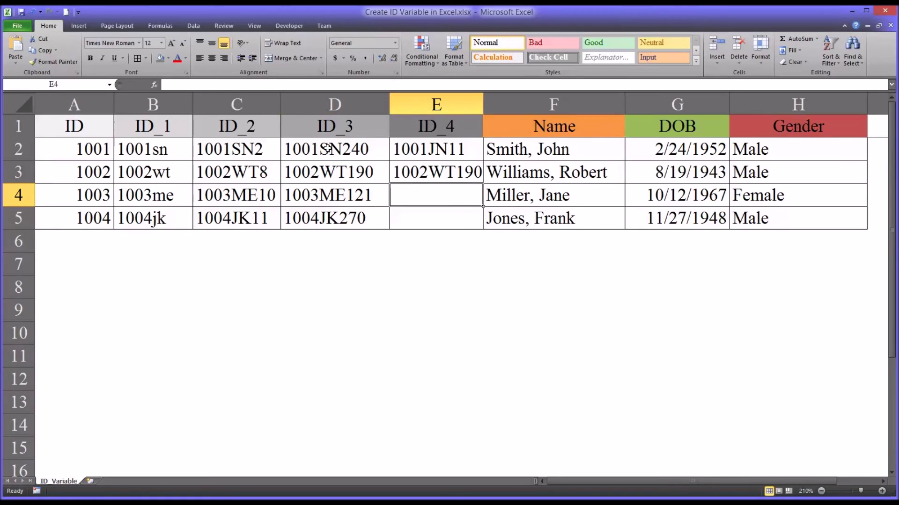
Delete the &DAY and &IF parts so E3 shows the ID plus initials, 1002WT.
left_click_drag(414, 85, 312, 90)
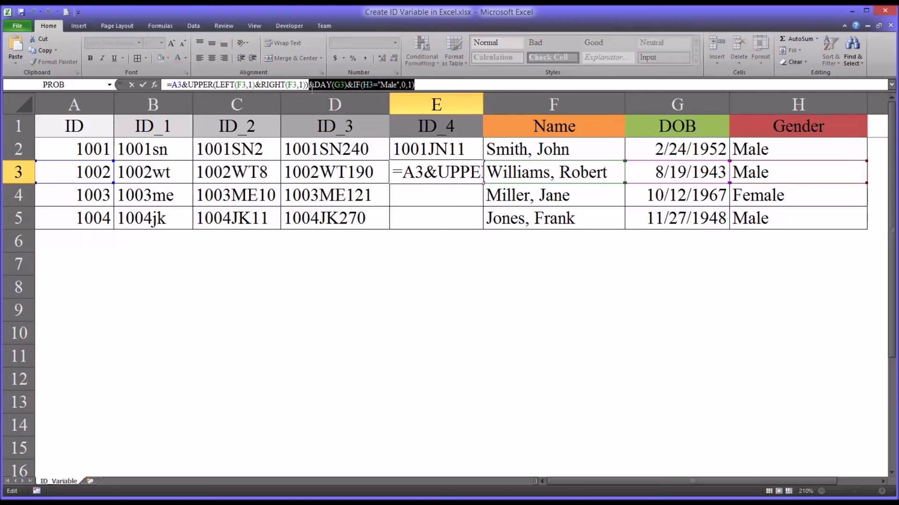
key("Delete")
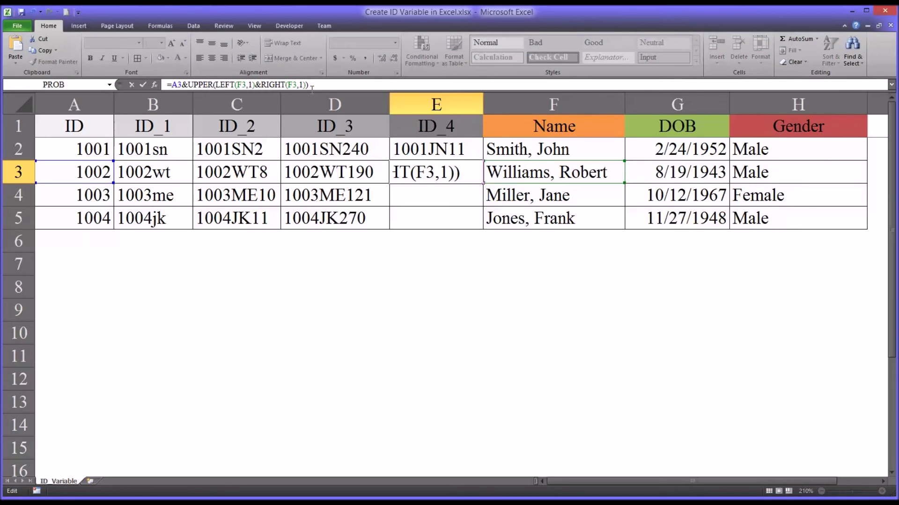
key("Return")
left_click(405, 178)
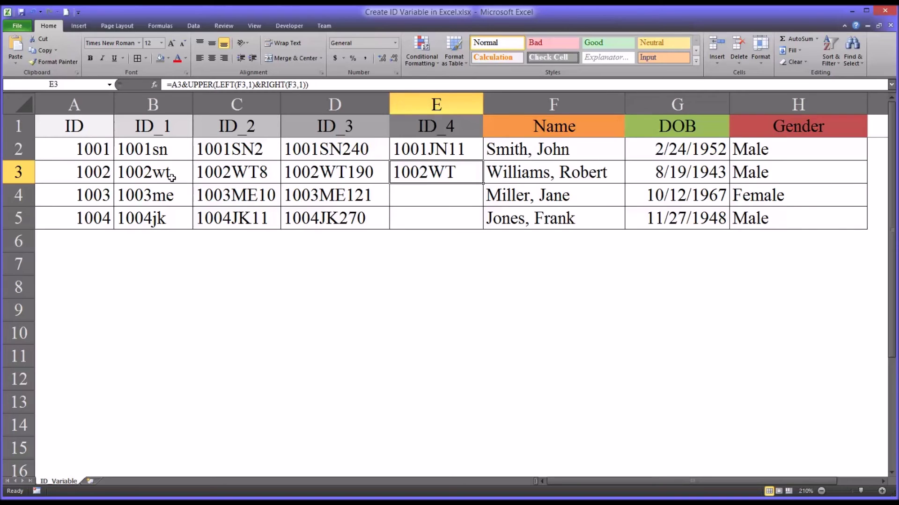
left_click(172, 178)
left_click(436, 174)
left_click(219, 85)
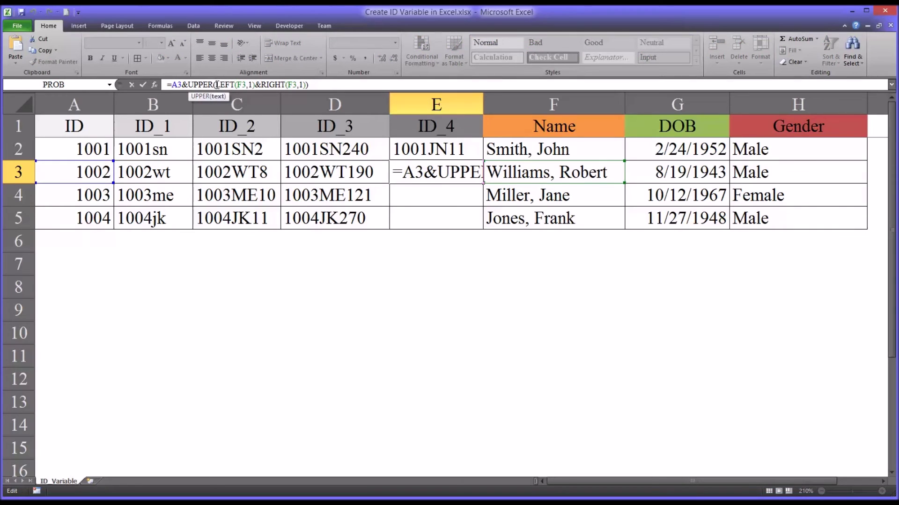
Replace E3's LEFT part with MID(F3,FIND(" ",F3)+1,1) so the ID reads 1002RT.
left_click_drag(218, 85, 249, 86)
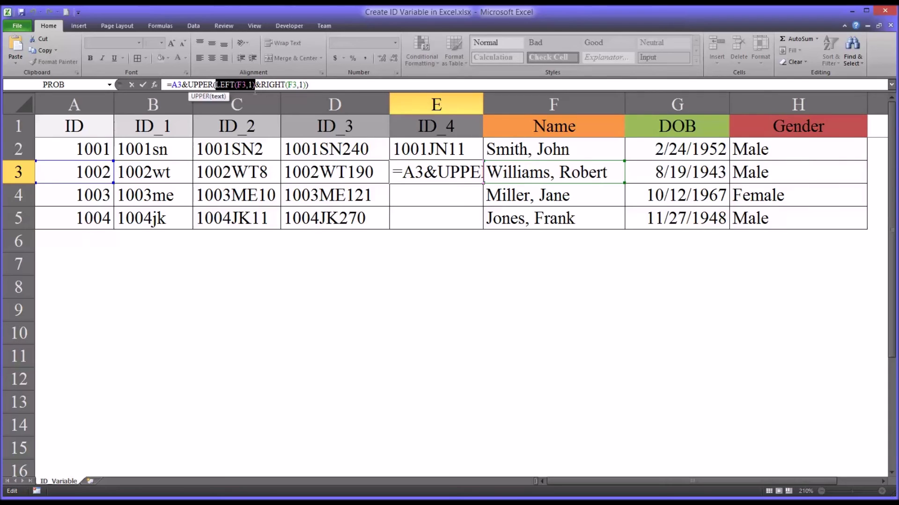
type("mid")
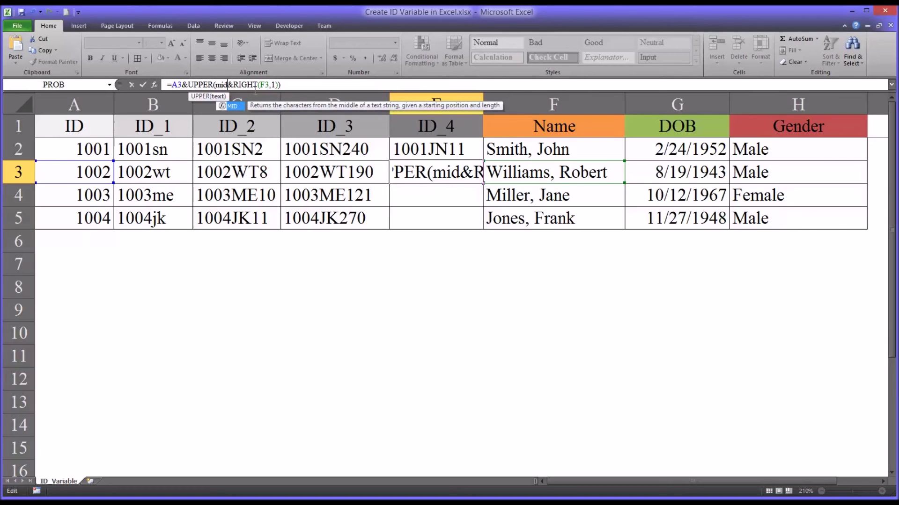
type("(")
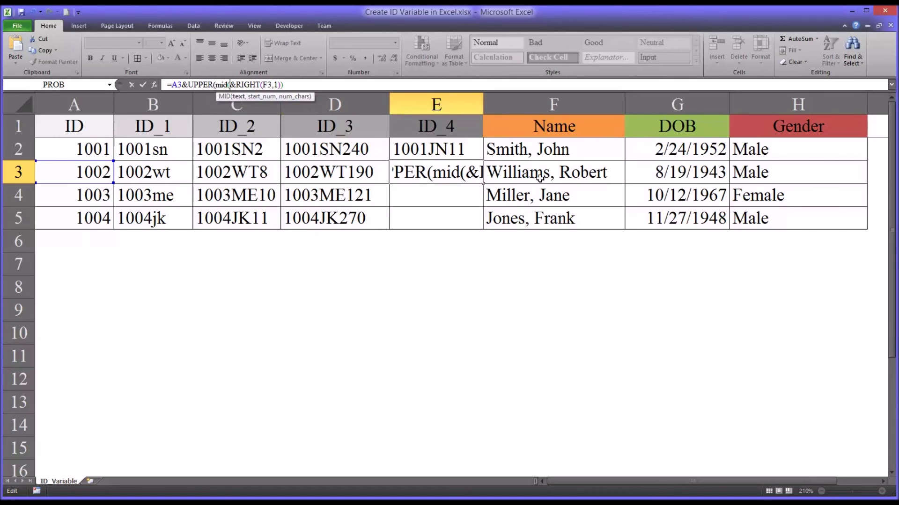
left_click(539, 174)
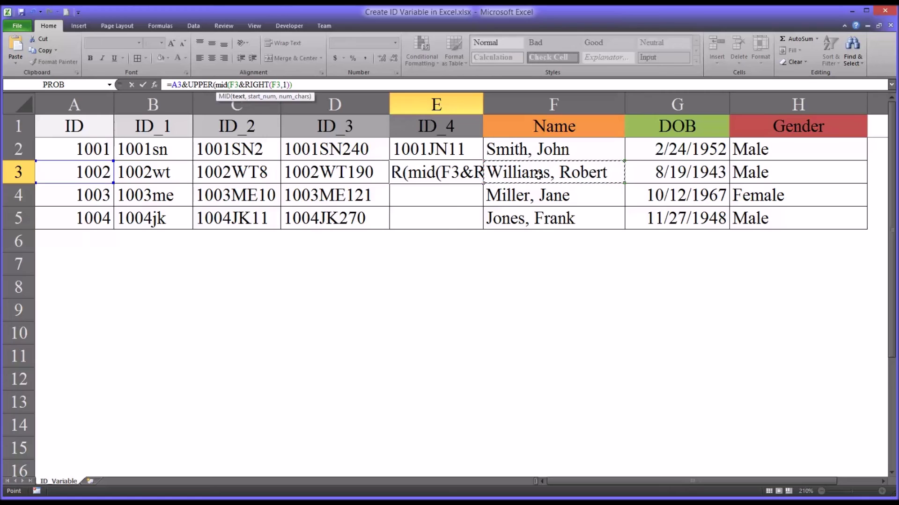
type(",find")
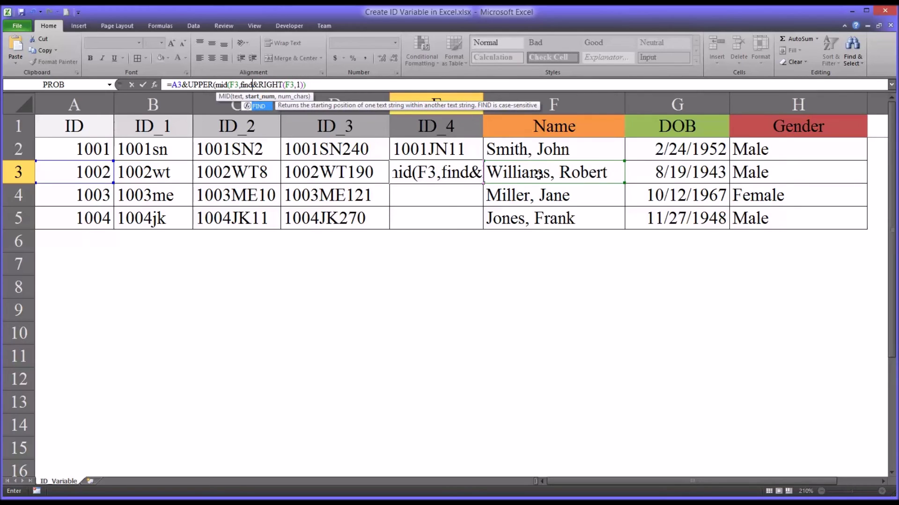
type("(\"")
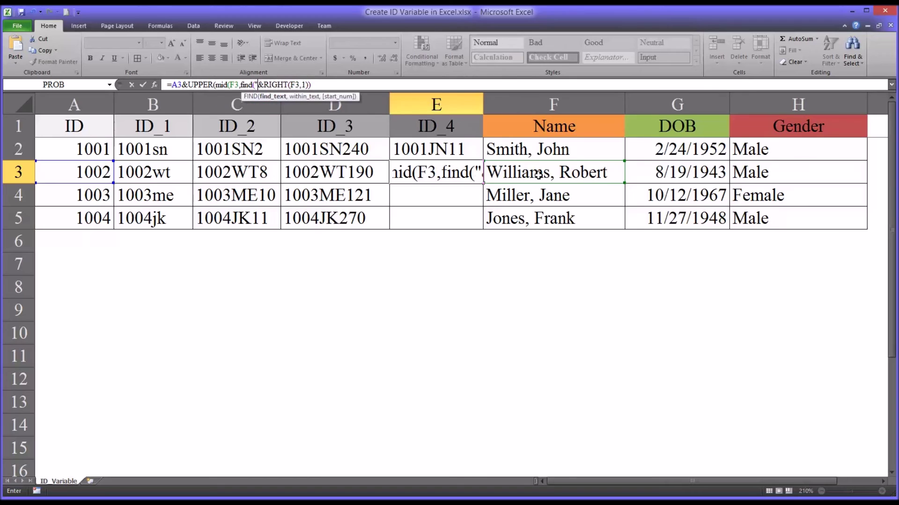
type(" \"")
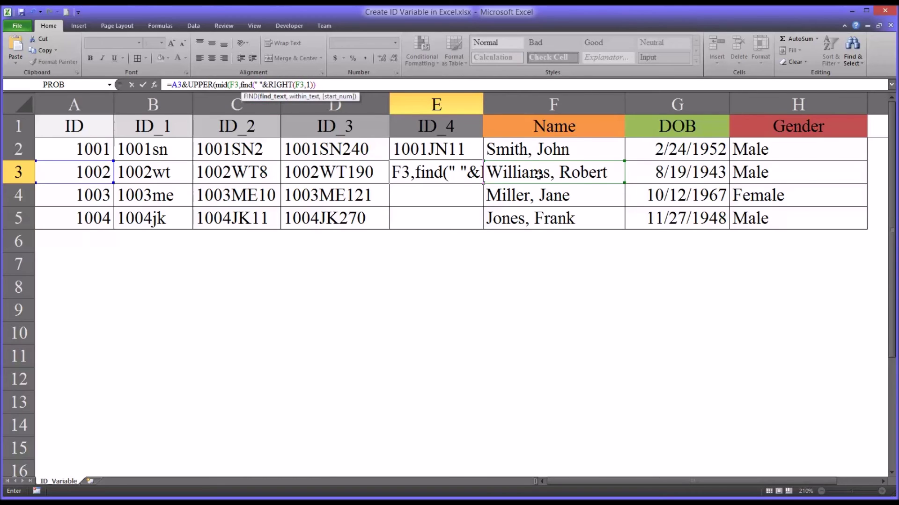
type(",")
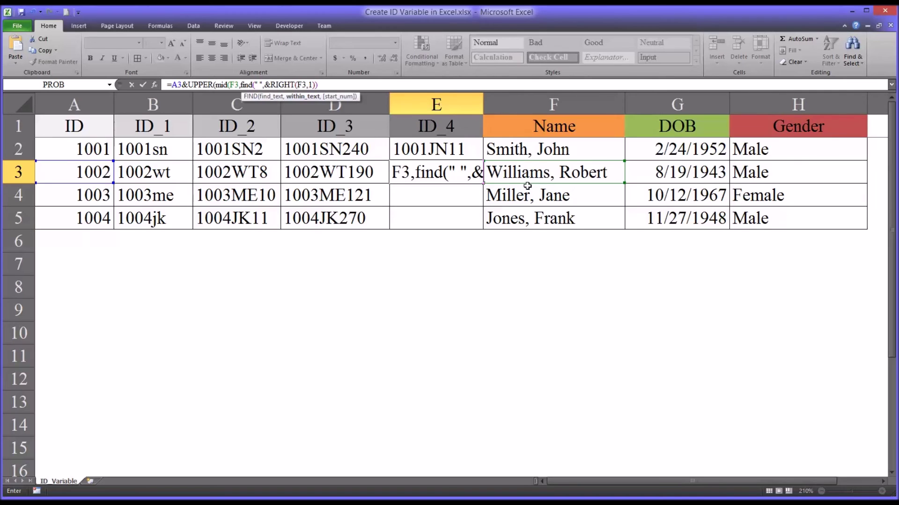
left_click(547, 175)
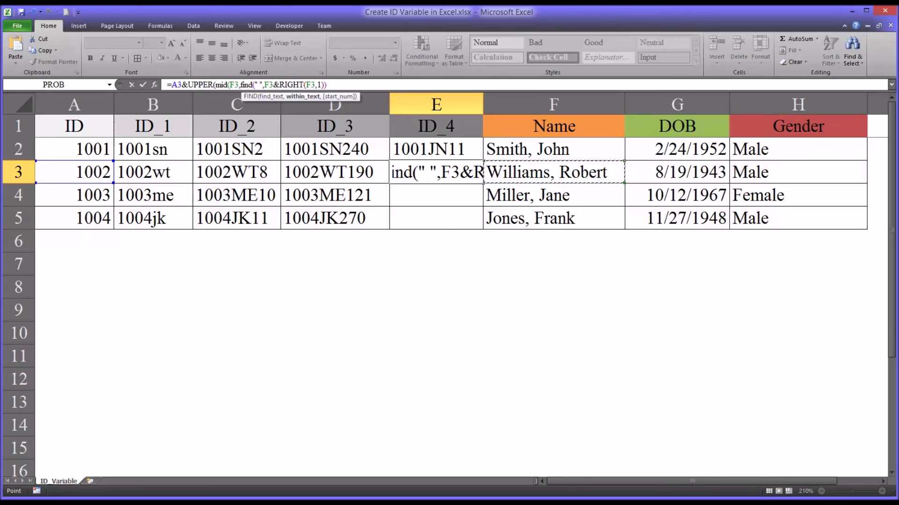
type(")")
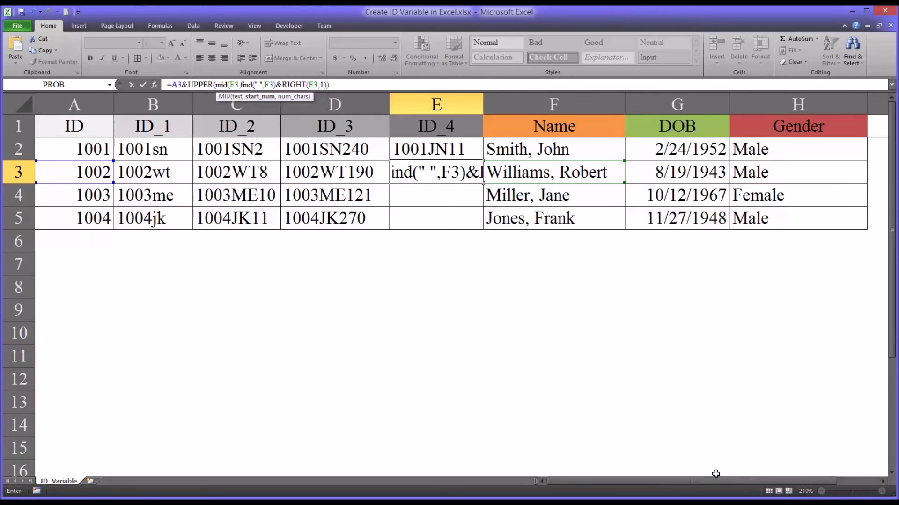
type(",")
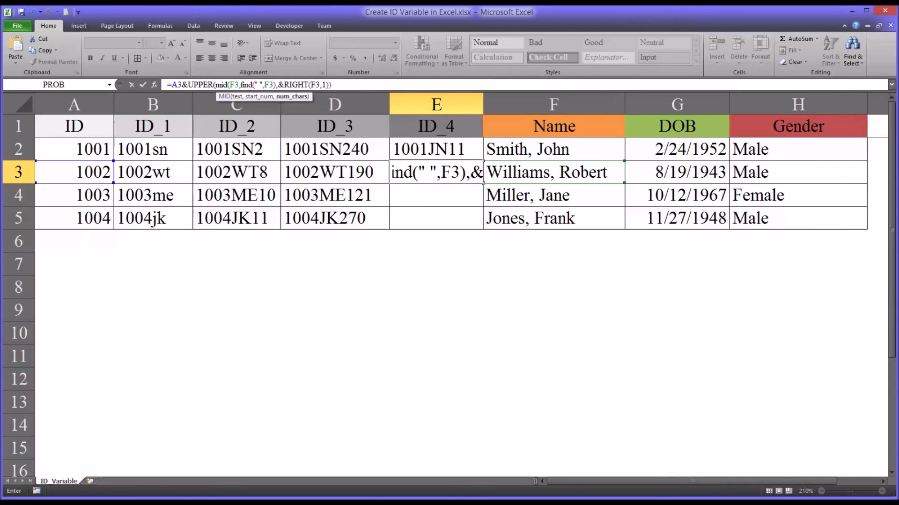
type("1)")
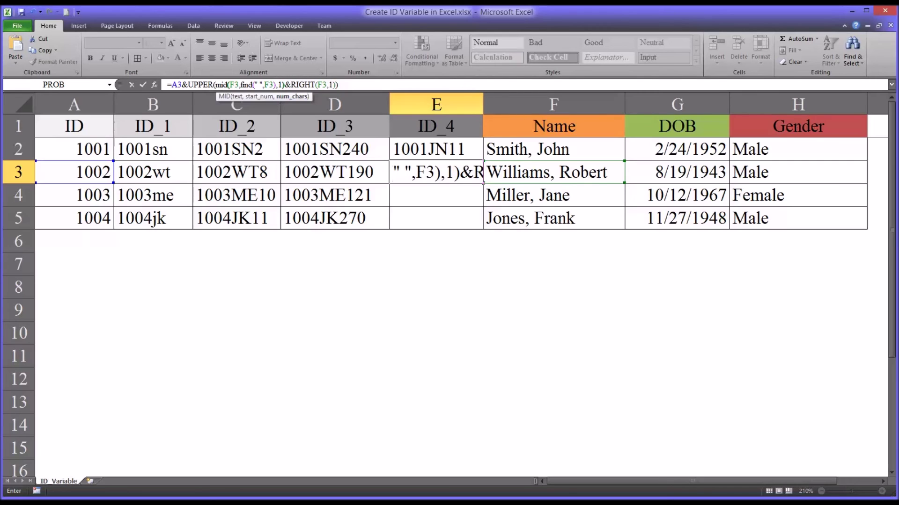
left_click(276, 85)
type("+1")
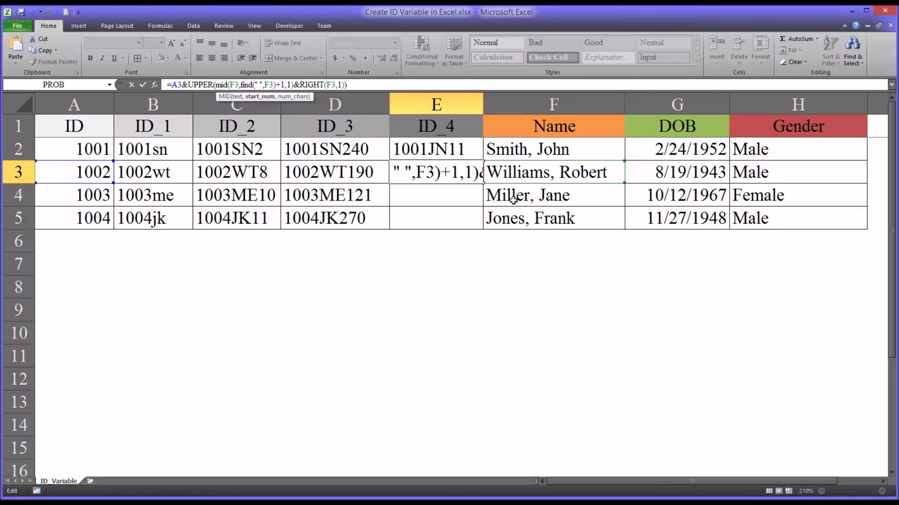
key("Return")
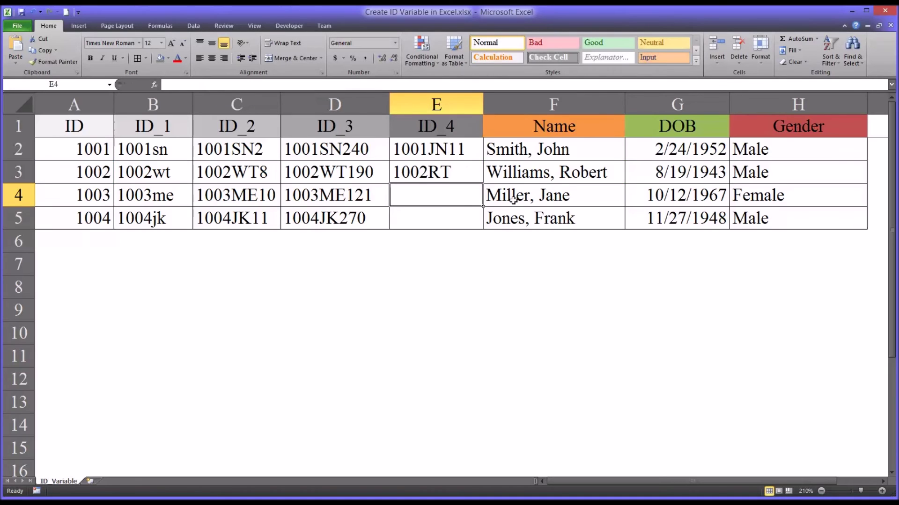
left_click(407, 174)
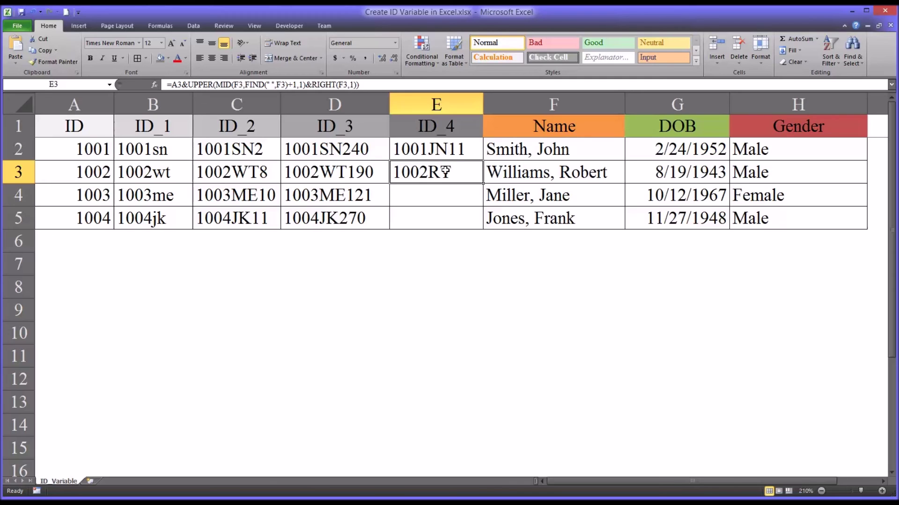
Append &LEN(F3) to E3's formula so it shows 1002RT16.
left_click(369, 86)
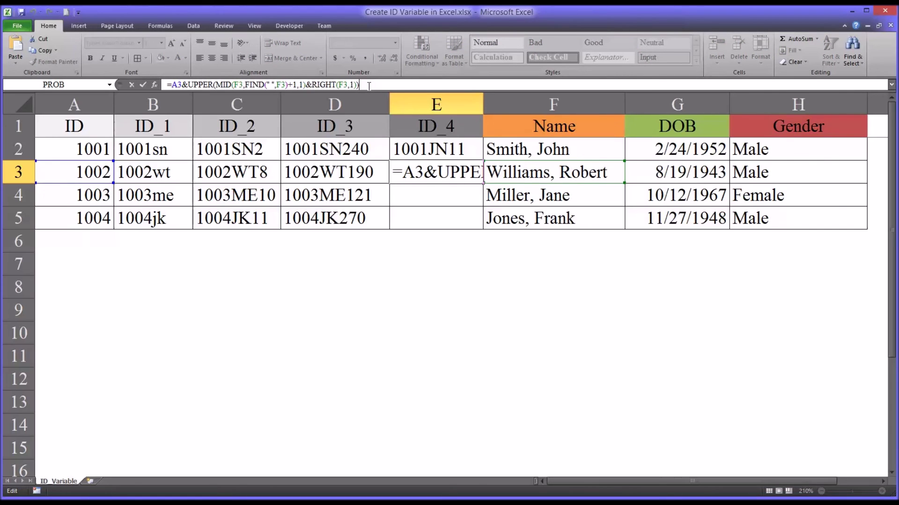
type("&")
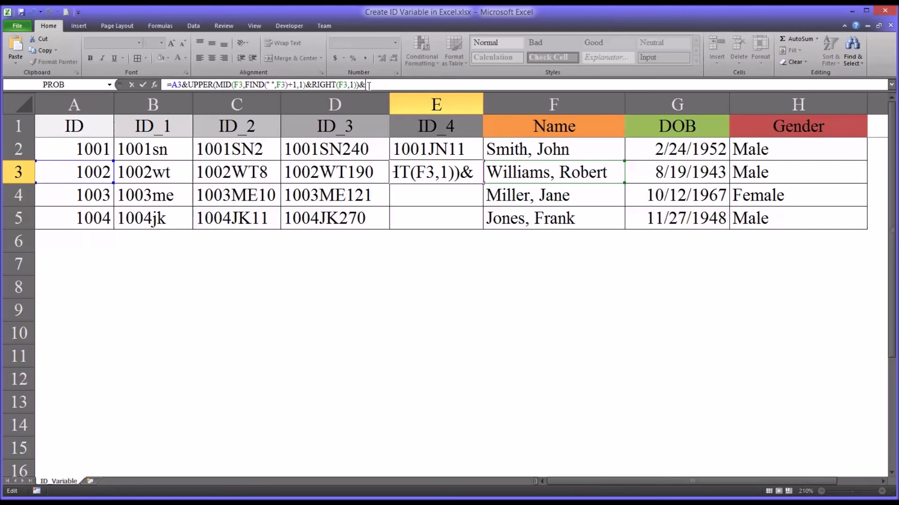
type("len(")
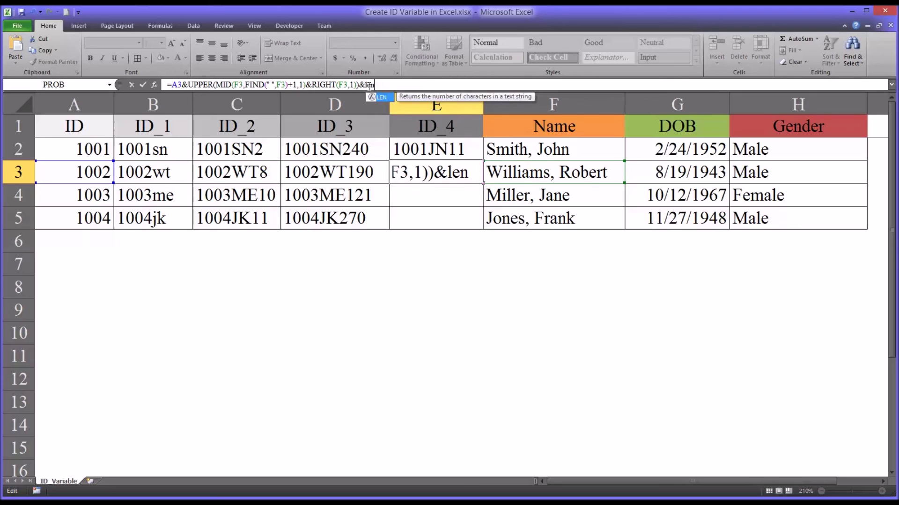
left_click(502, 175)
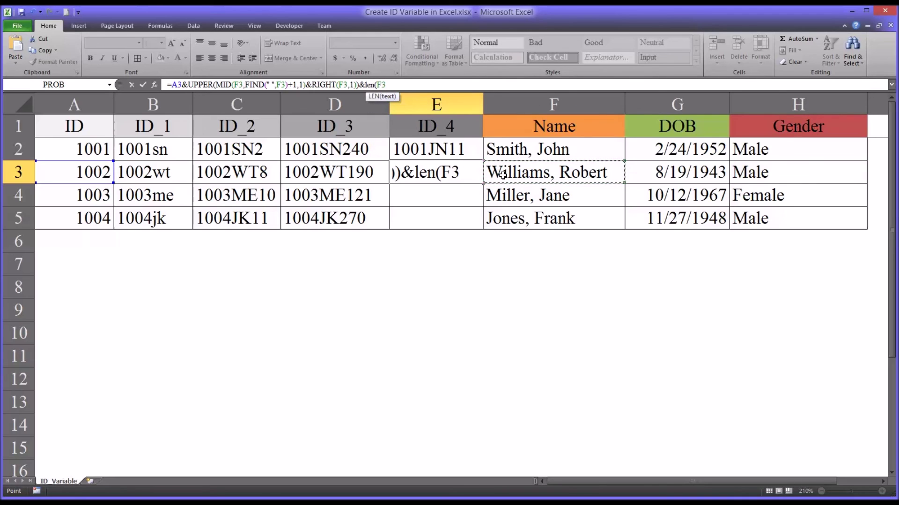
type(")")
key("Return")
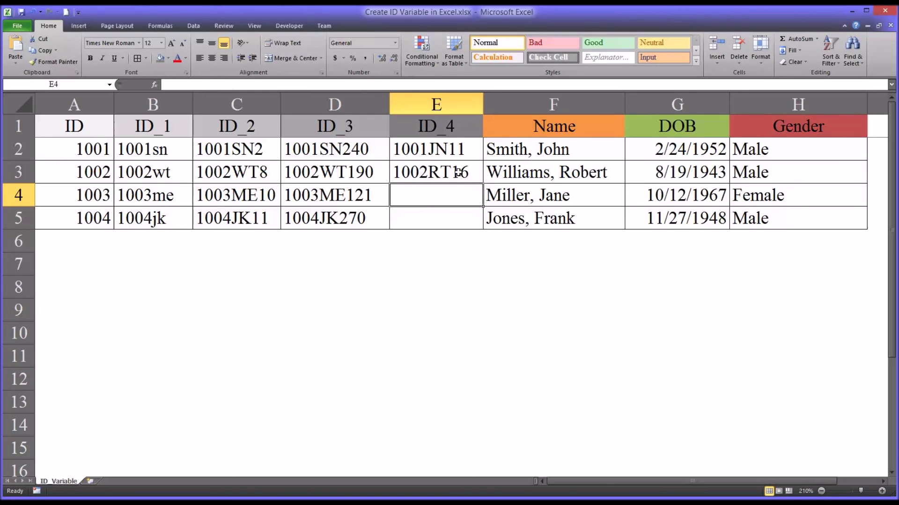
left_click(458, 173)
left_click(511, 171)
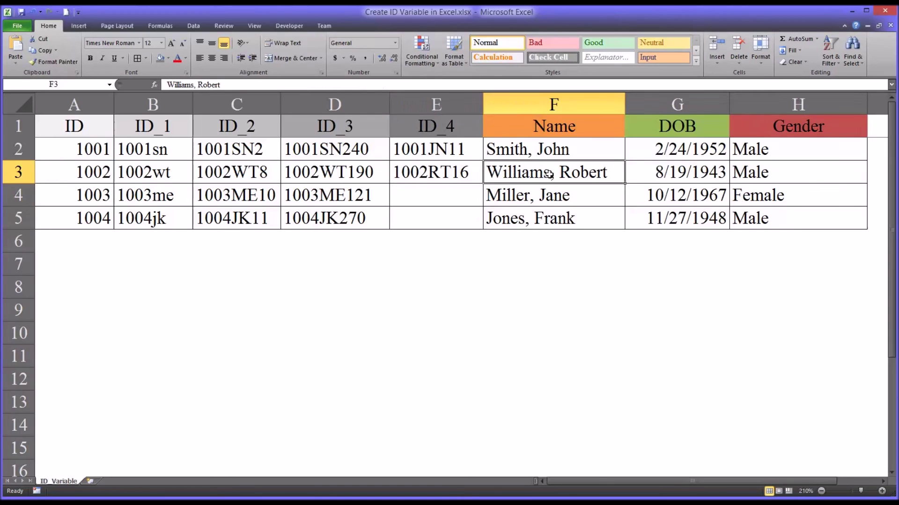
Fill E3 down to E5, giving 1003JE12 and 1004FK12, then select the four ID columns.
left_click(456, 178)
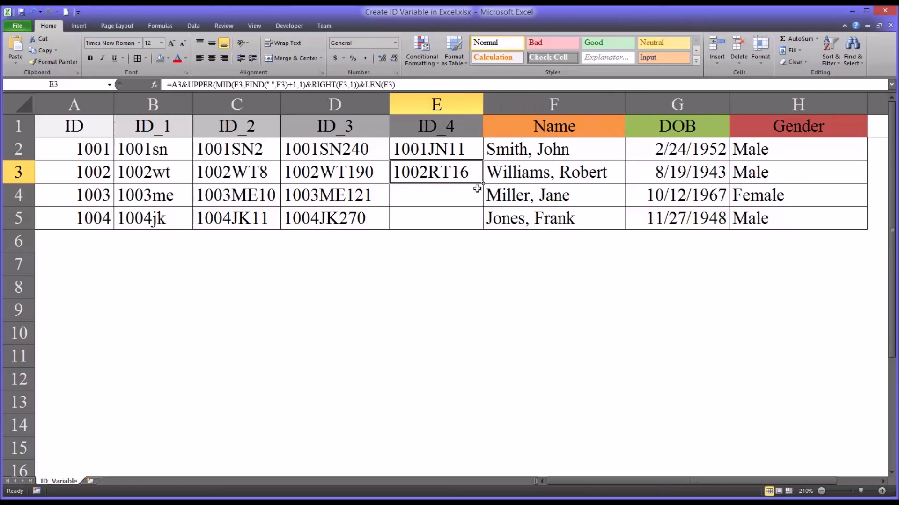
left_click_drag(483, 184, 474, 221)
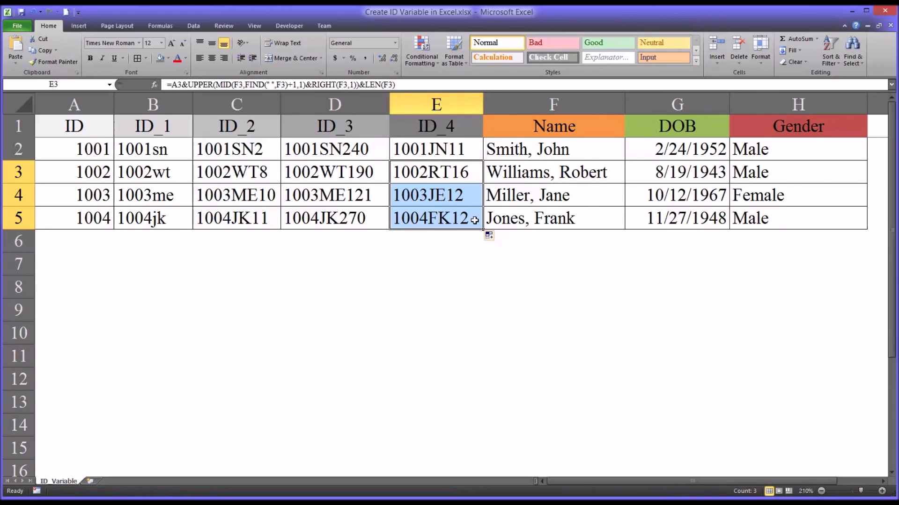
left_click(463, 203)
left_click(464, 218)
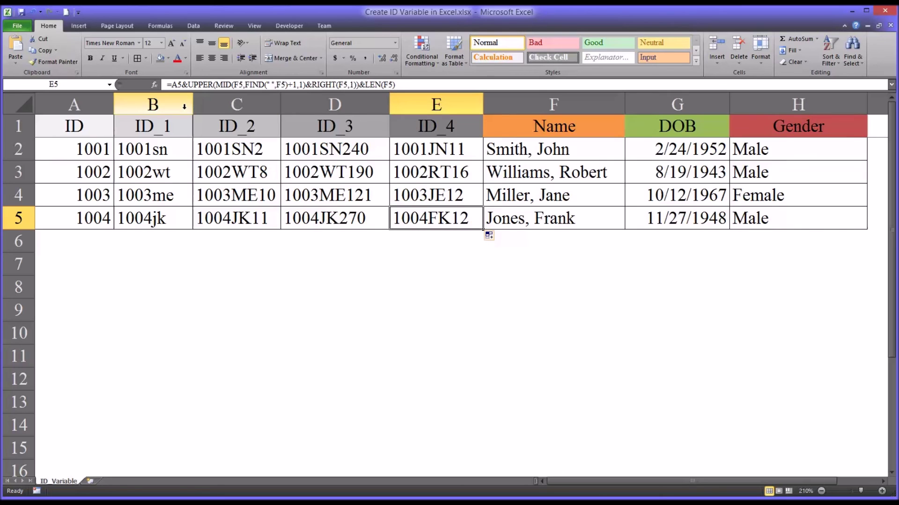
left_click(183, 106)
left_click_drag(183, 106, 407, 122)
left_click(319, 150)
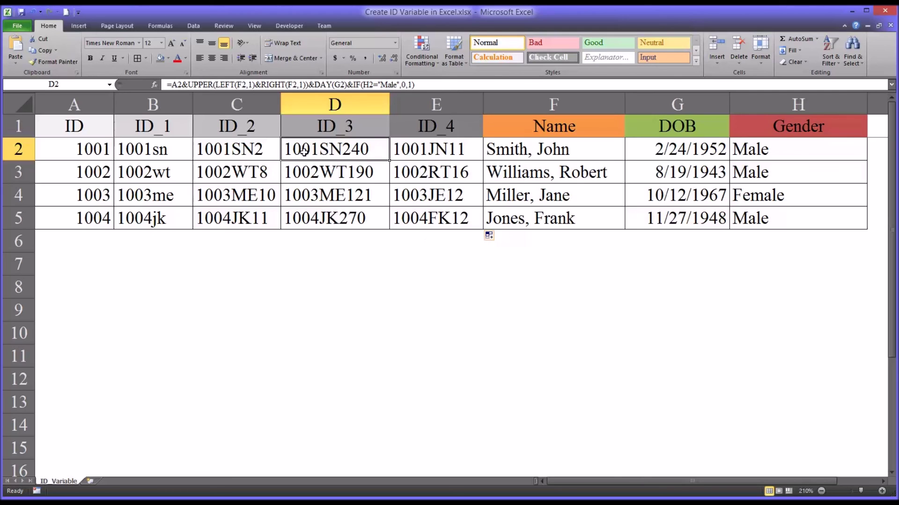
left_click(259, 153)
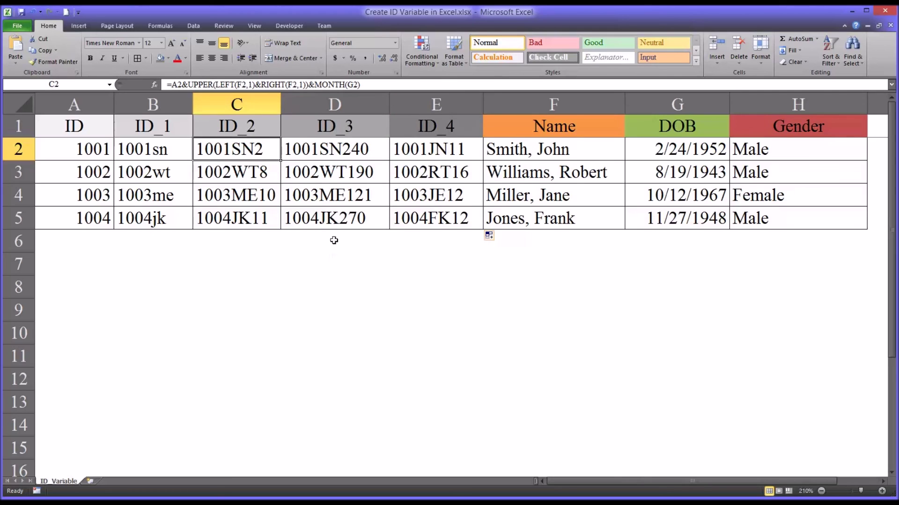
left_click(276, 108)
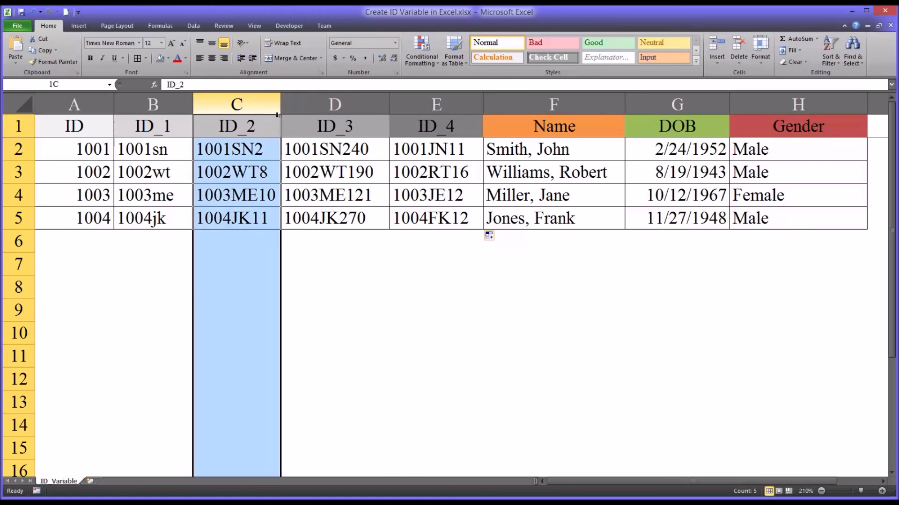
mouse_move(277, 115)
left_mouse_down()
mouse_move(412, 114)
mouse_move(270, 110)
left_mouse_up()
left_click(261, 125)
left_click(258, 152)
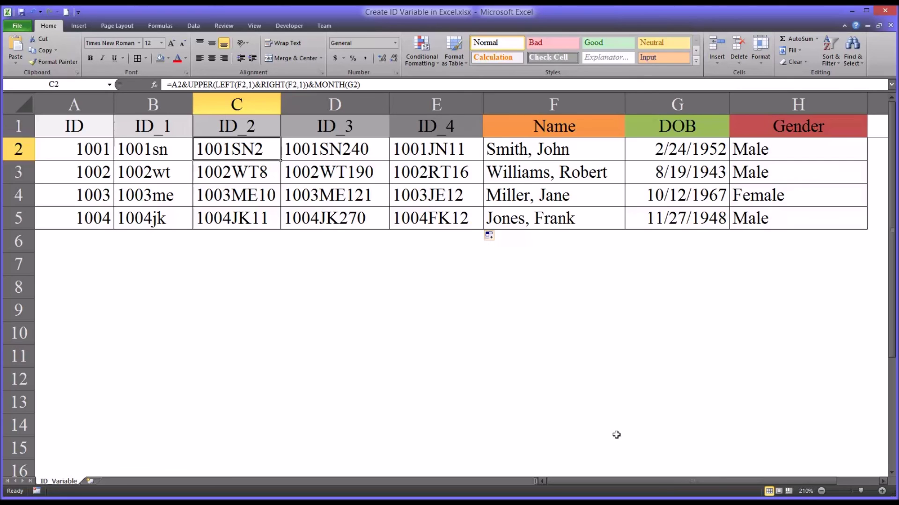
left_click(583, 130)
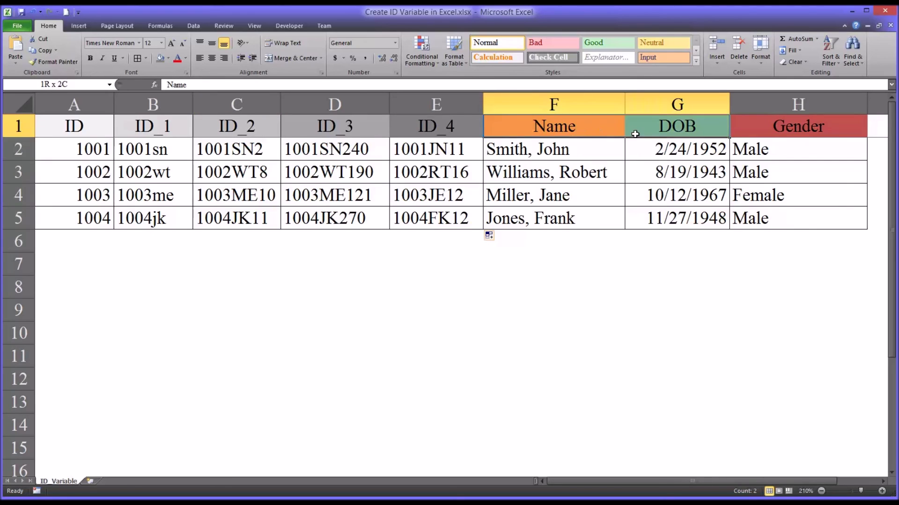
left_click(436, 148)
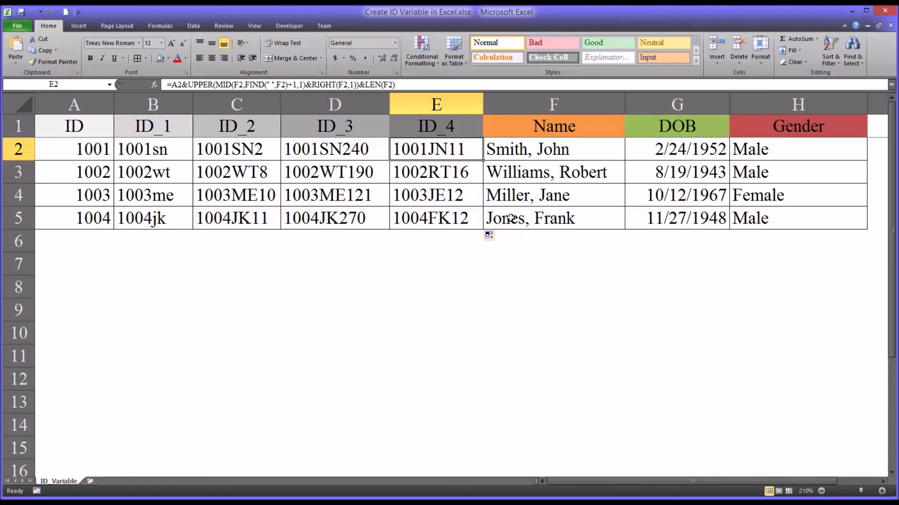
left_click(75, 149)
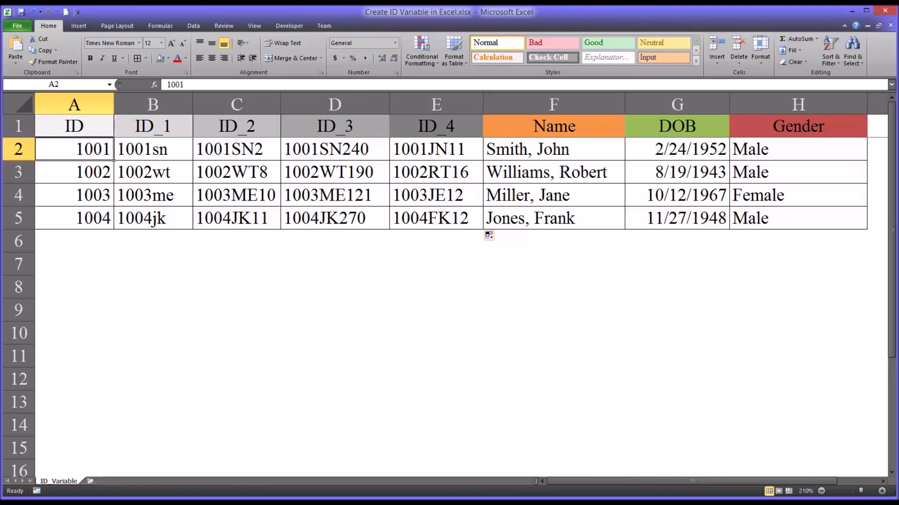
left_click(677, 241)
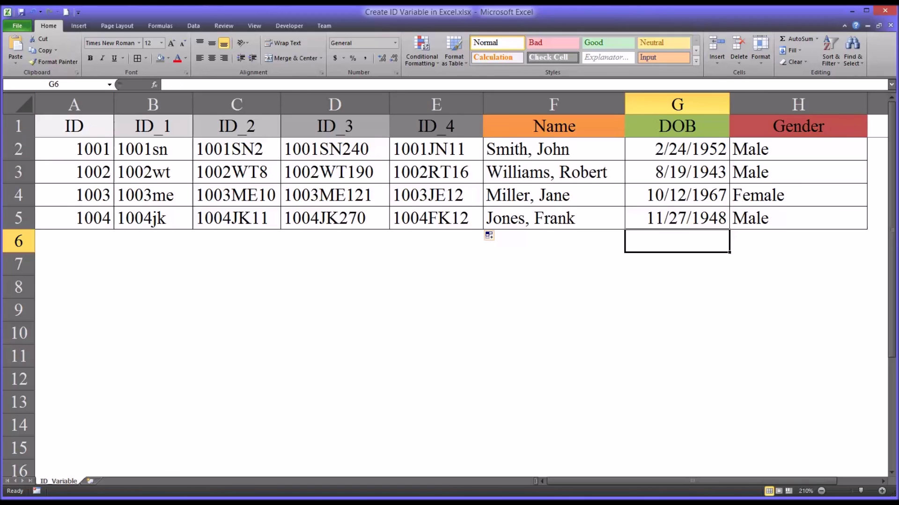